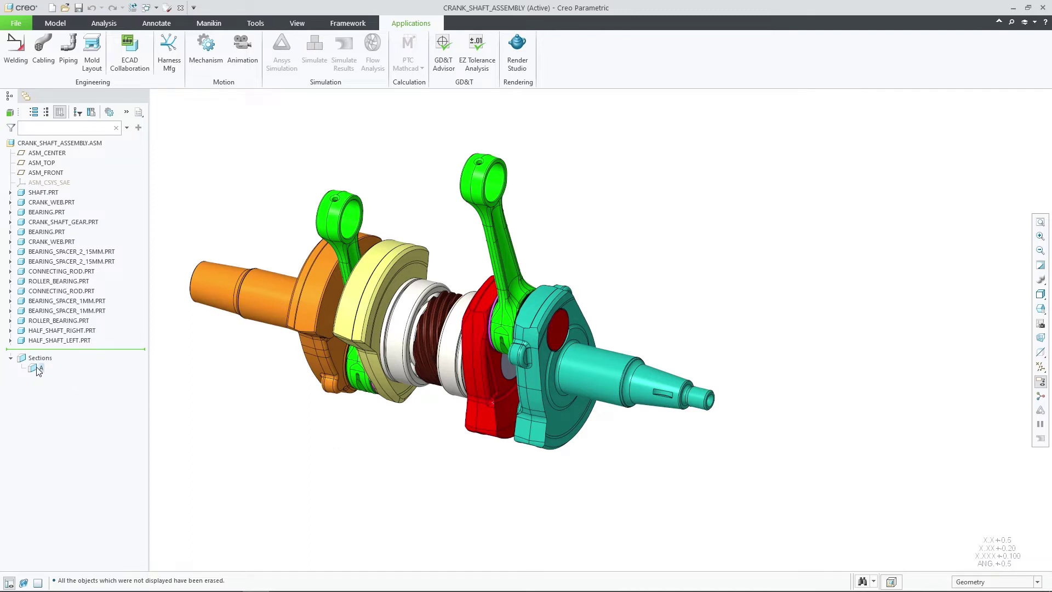
Step: Activate section A and open EZ Tolerance Analysis to view the CRANK-WEBS-GAP stackup
click(37, 369)
click(43, 302)
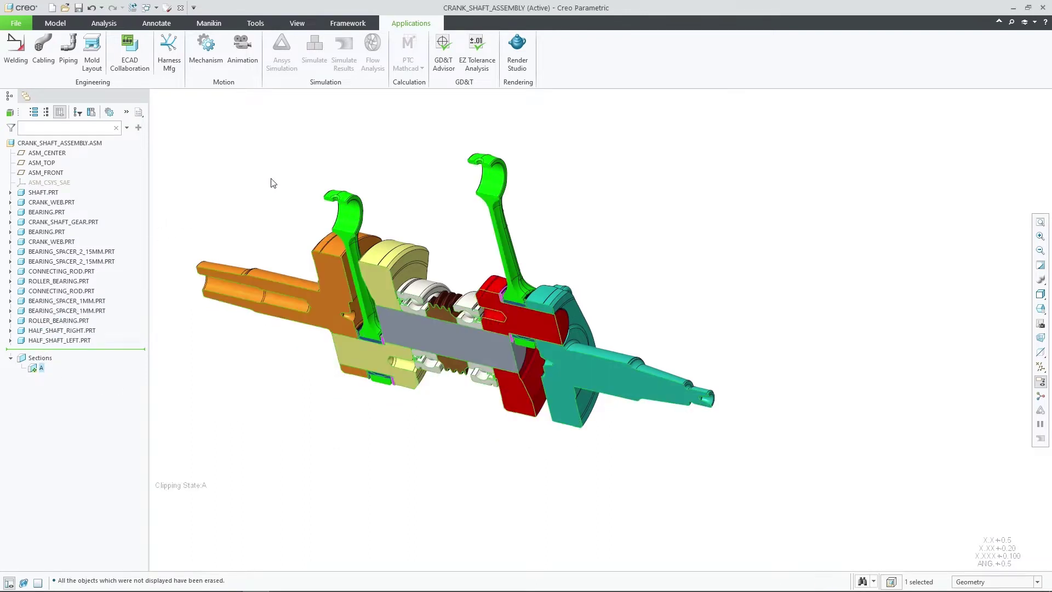
click(490, 72)
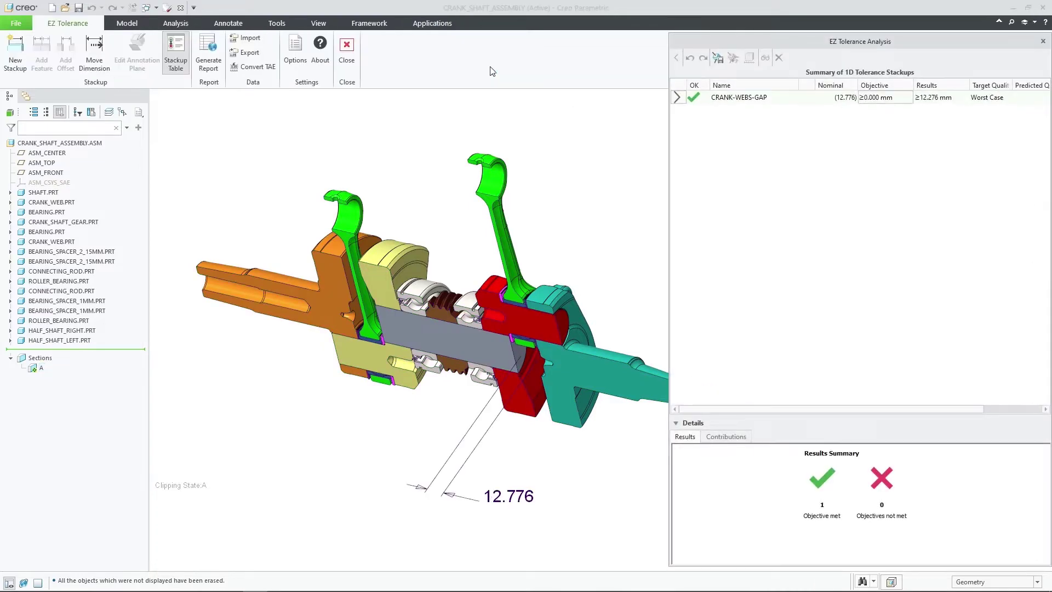
Step: Start a new stackup with start and end faces, an annotation plane and a 1.20 dimension
click(24, 60)
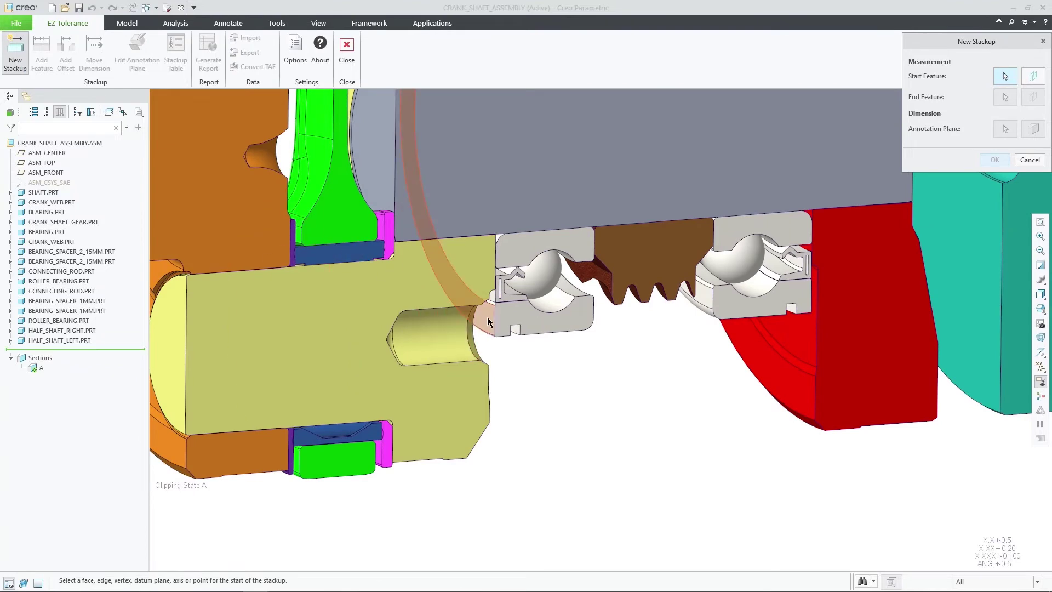
click(488, 317)
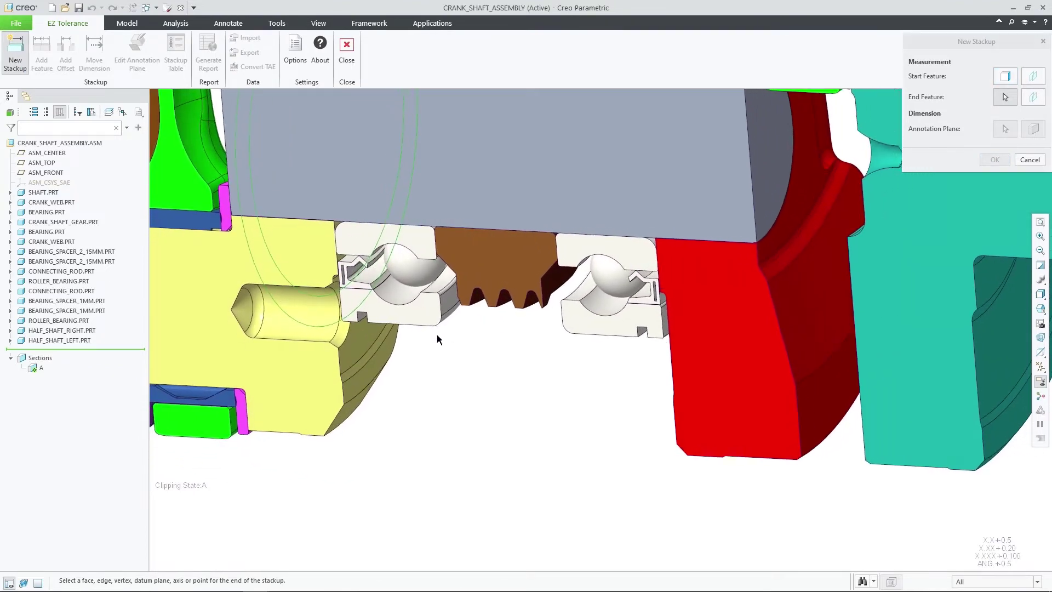
click(365, 343)
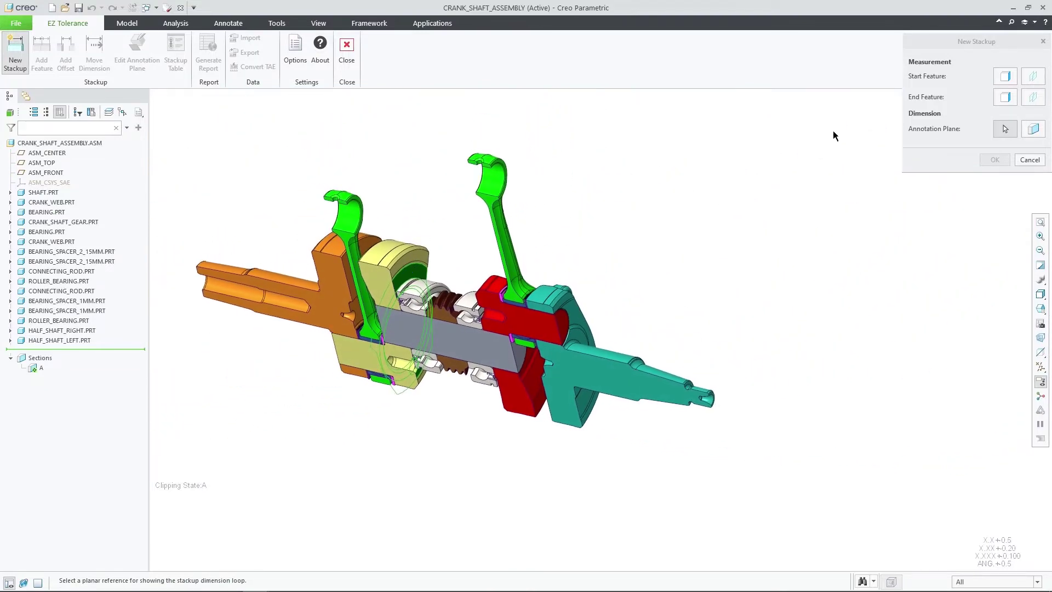
click(1031, 129)
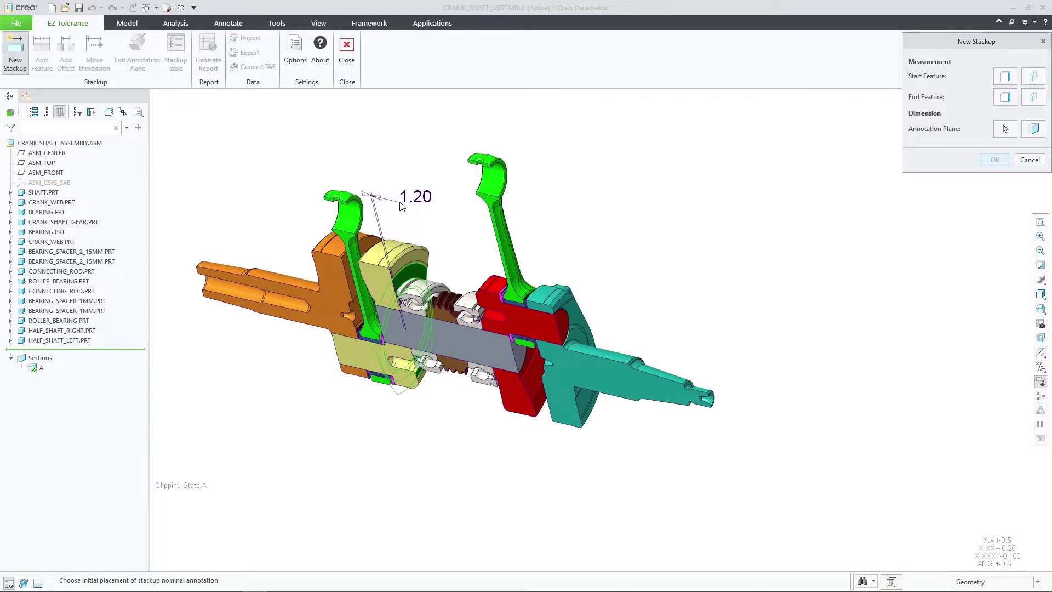
click(401, 207)
Step: Switch the assembly path to Select and add the gear, second bearing, crank web and shaft
click(944, 168)
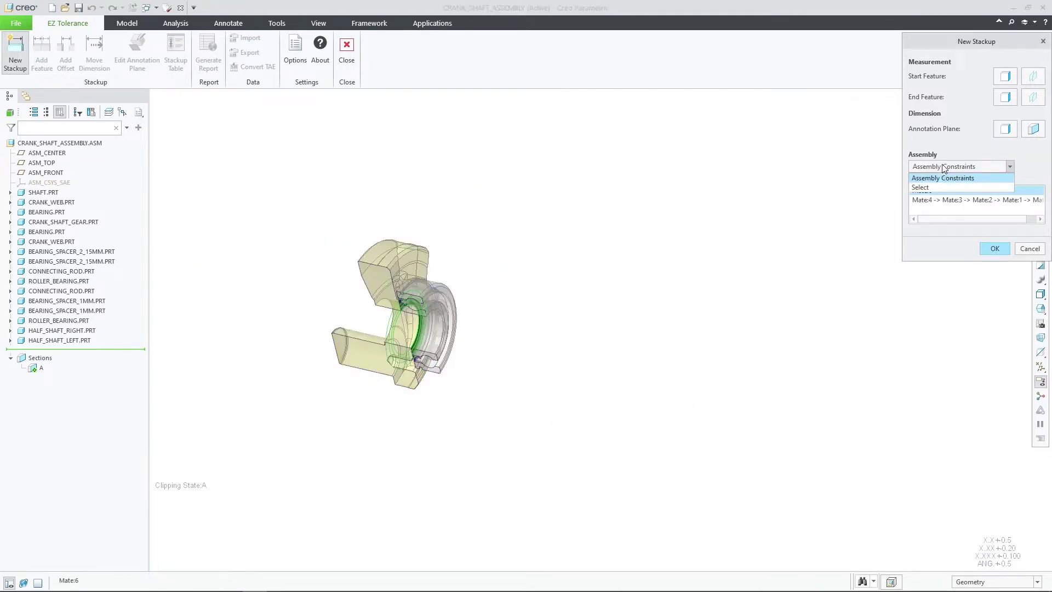
click(940, 186)
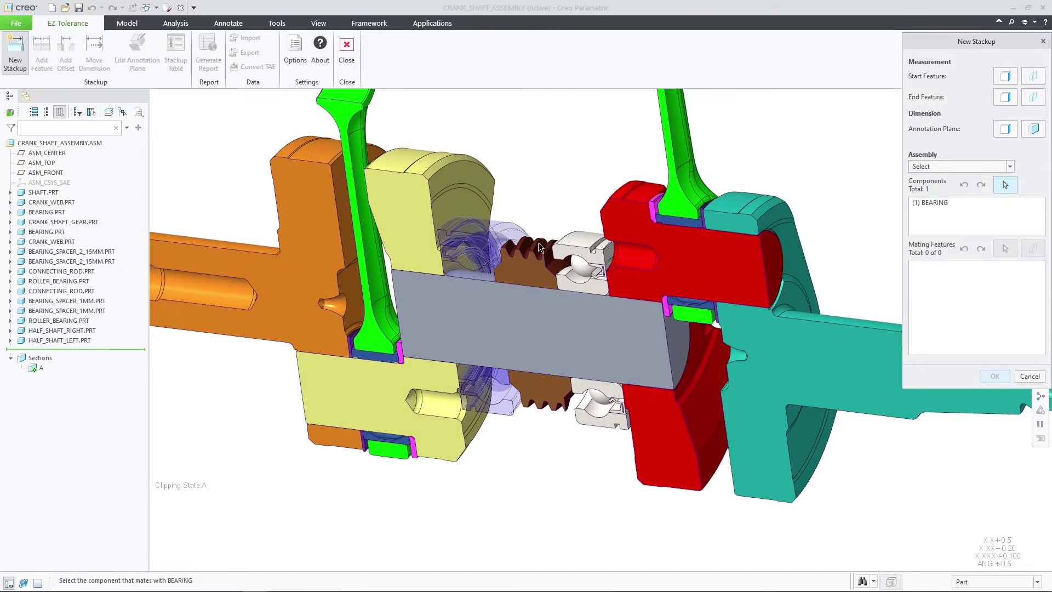
click(534, 261)
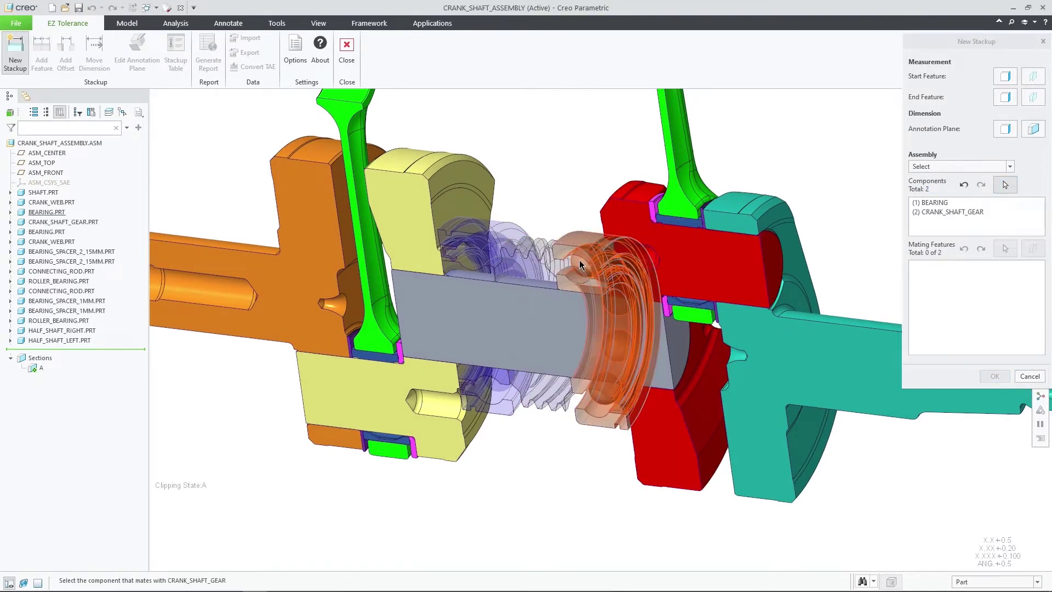
click(580, 261)
click(630, 269)
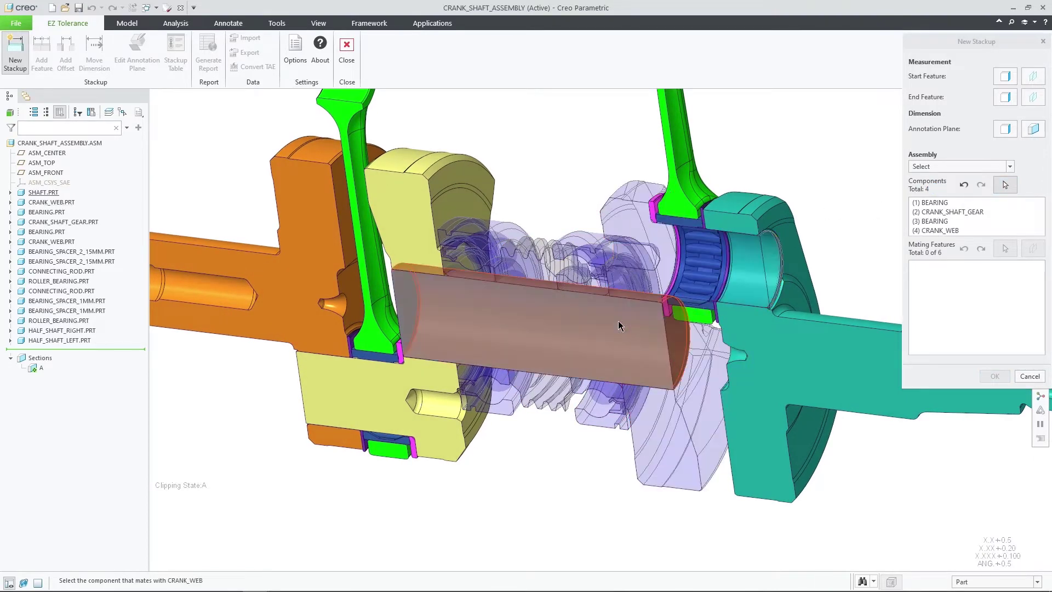
click(618, 320)
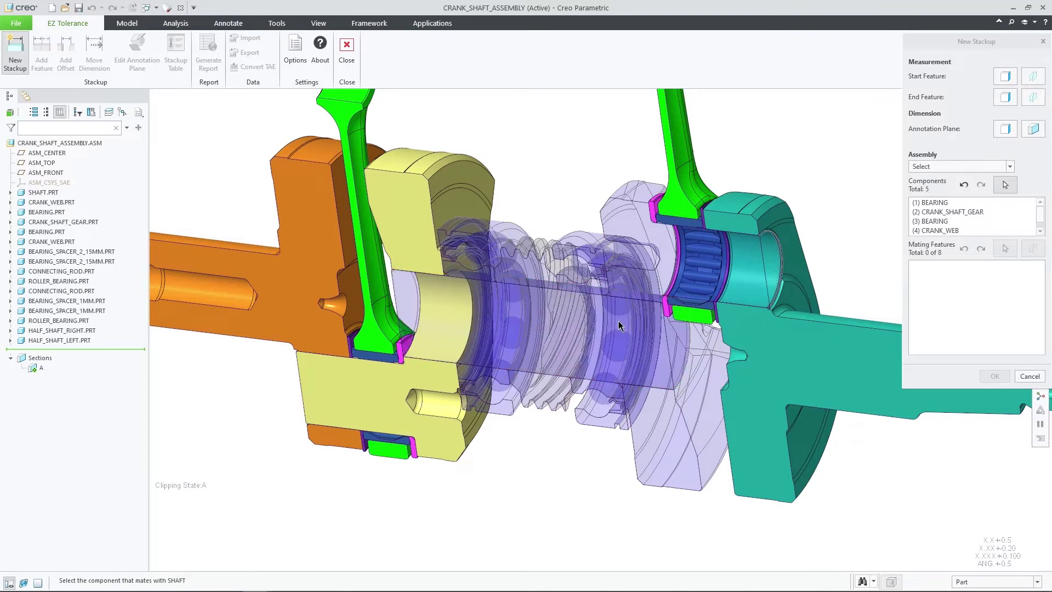
Step: Undo and redo the last path components, then add the other crank web
click(963, 185)
click(963, 185)
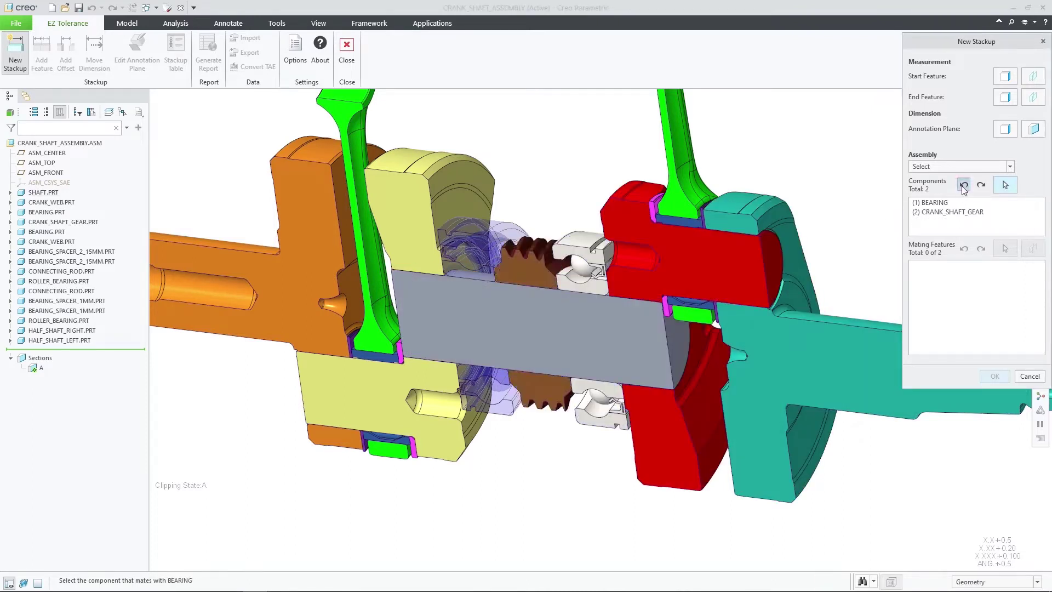
click(980, 187)
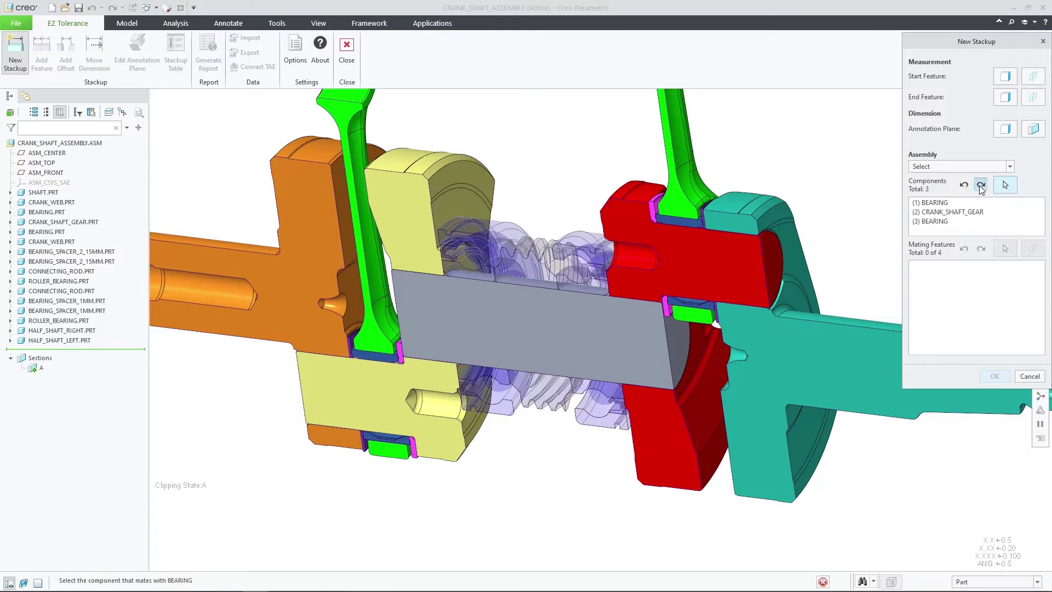
click(981, 187)
click(980, 186)
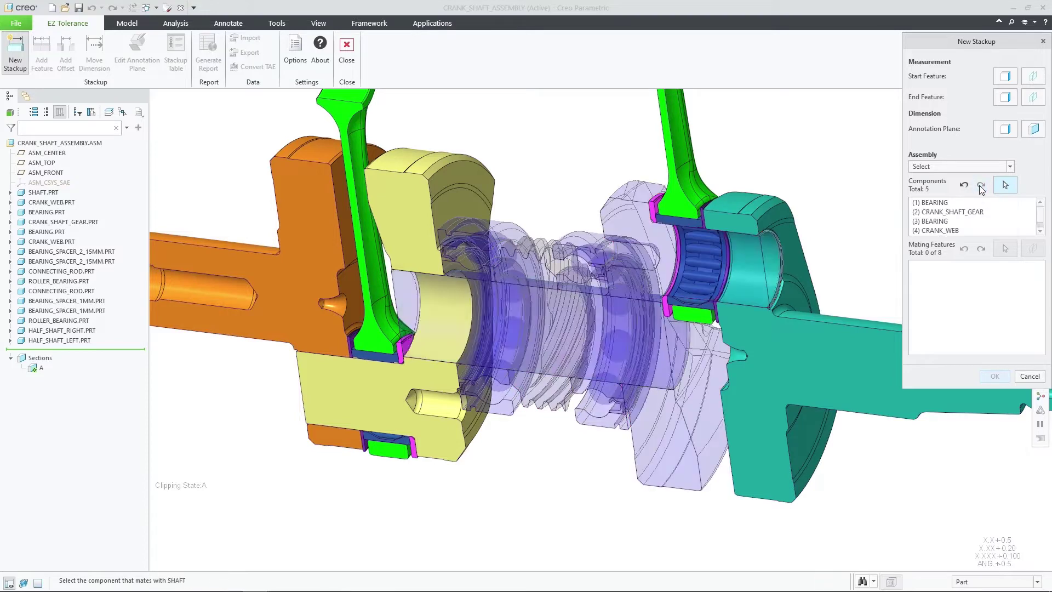
click(455, 205)
Step: Finish the component path and pick the bearing and gear mating faces
middle_click(455, 206)
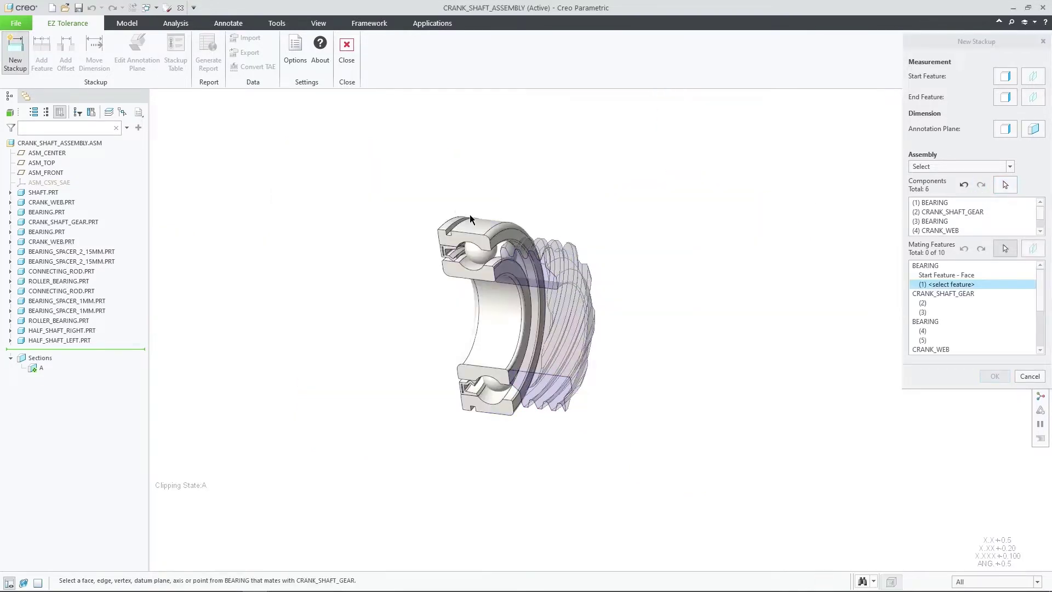
click(511, 271)
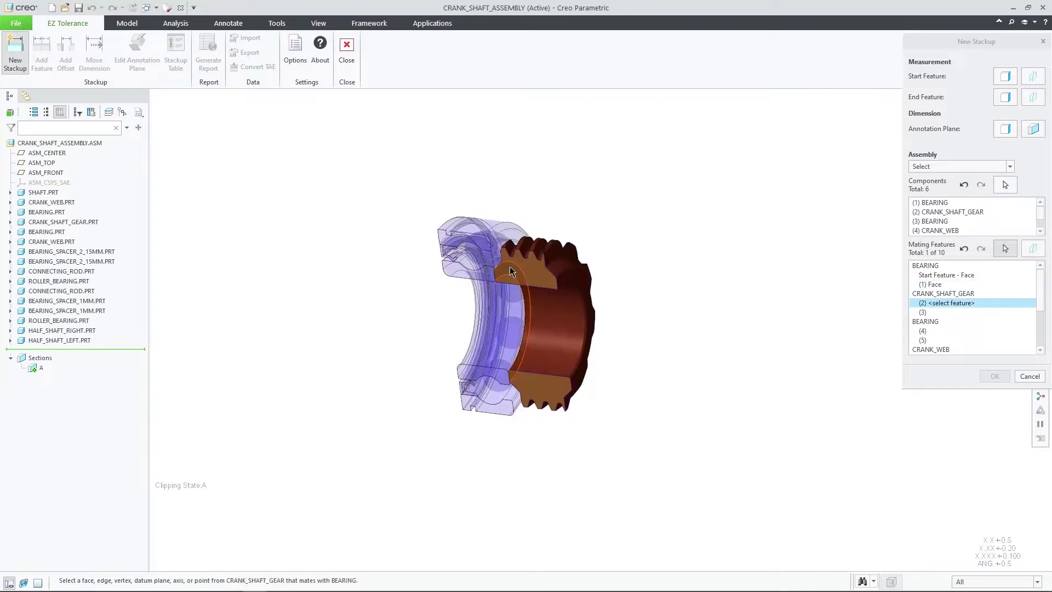
click(509, 269)
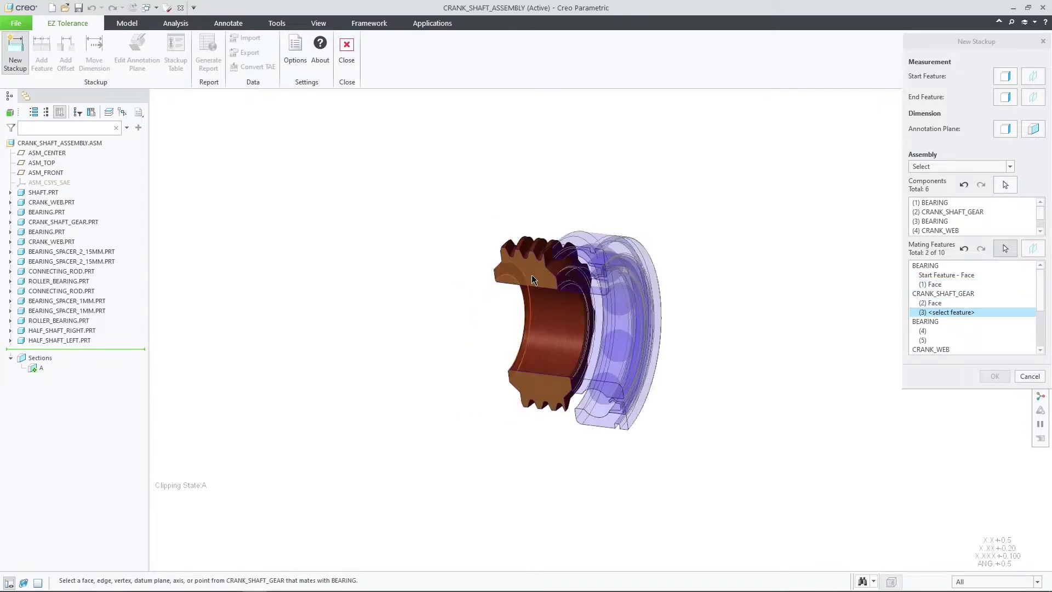
click(564, 280)
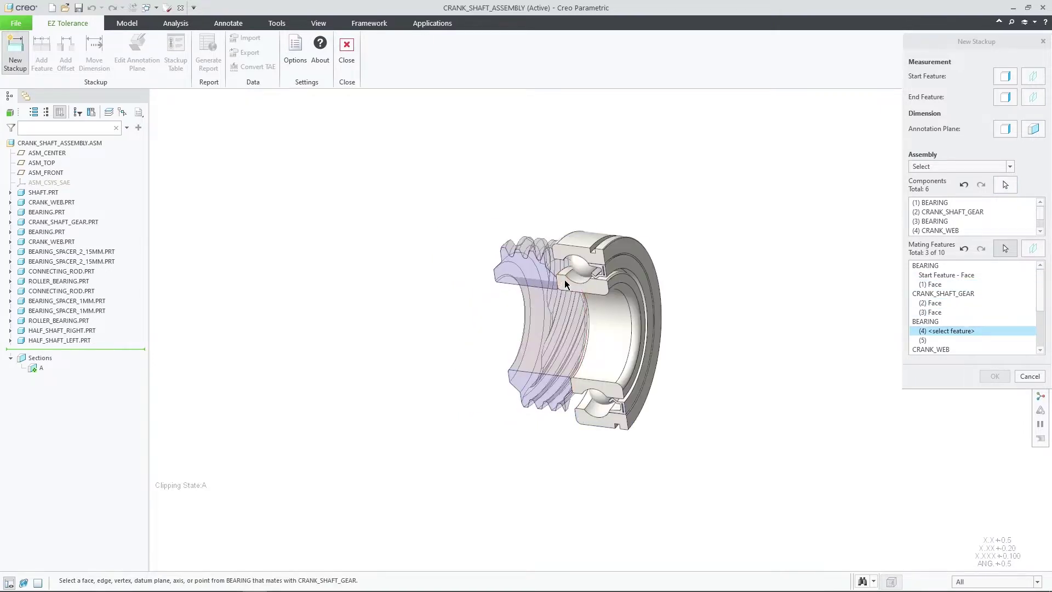
click(565, 280)
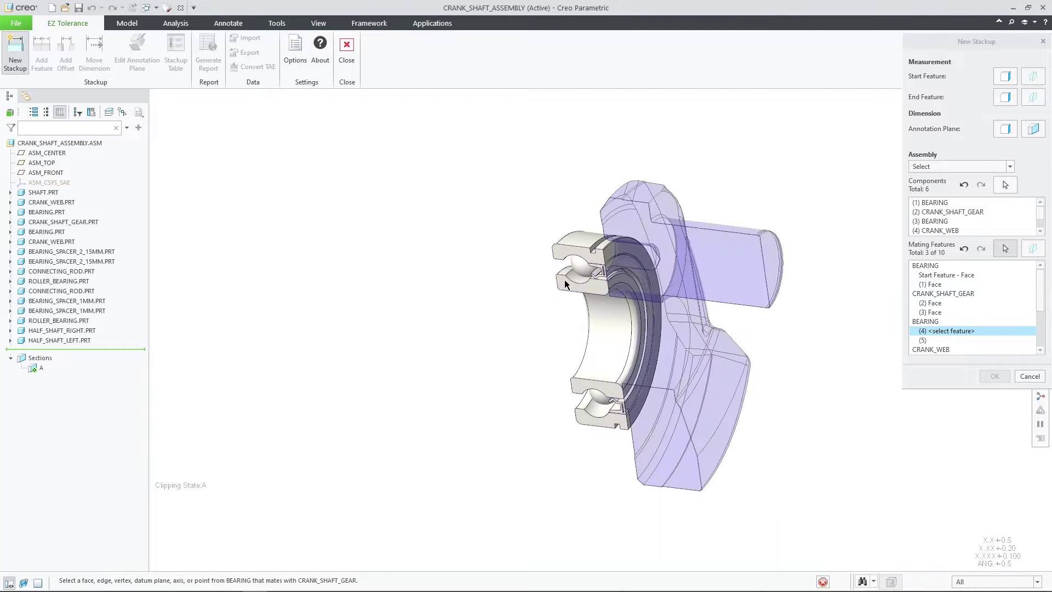
Step: Pick the bearing, crank web and shaft mating faces, replacing a wrong edge pick
click(608, 279)
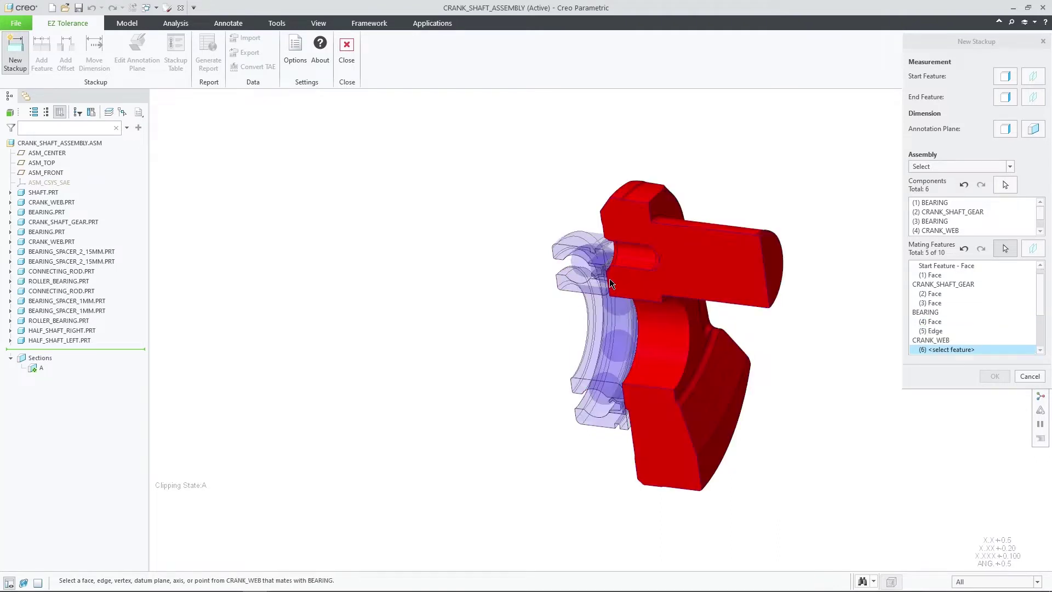
click(964, 251)
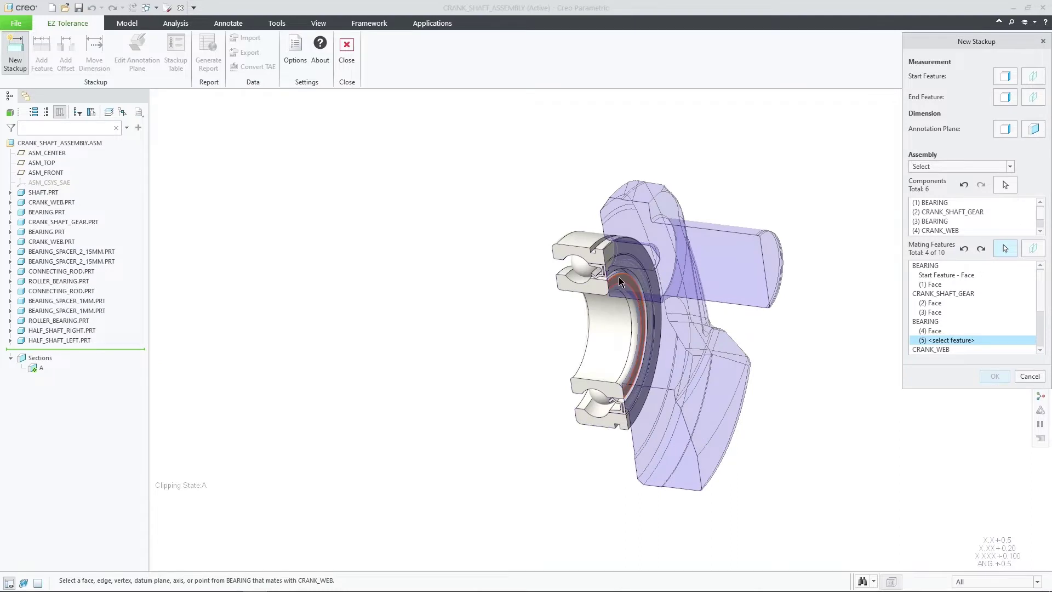
click(618, 277)
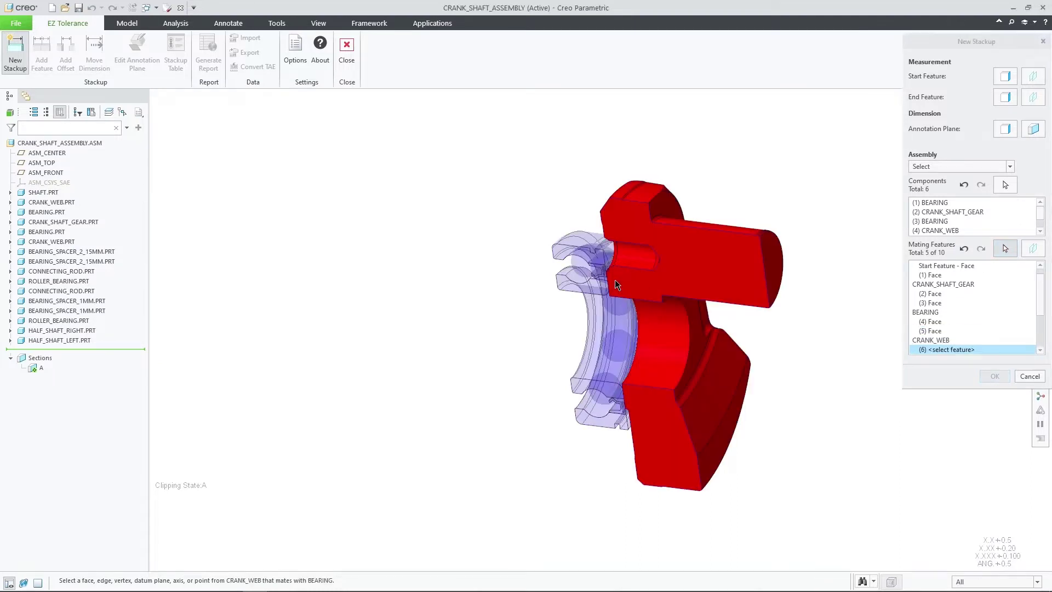
click(615, 280)
click(695, 310)
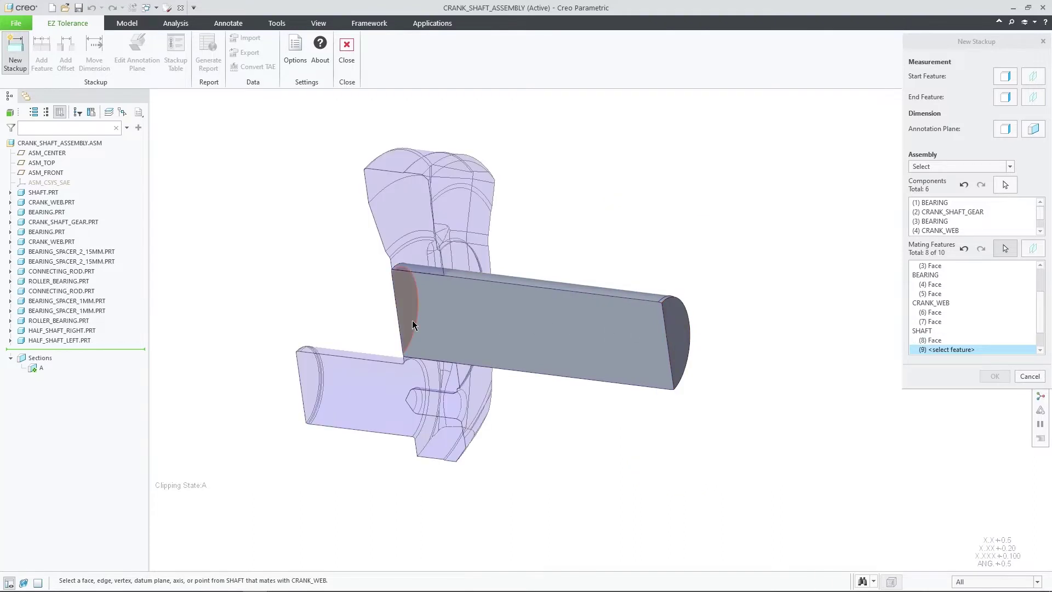
click(412, 320)
click(422, 295)
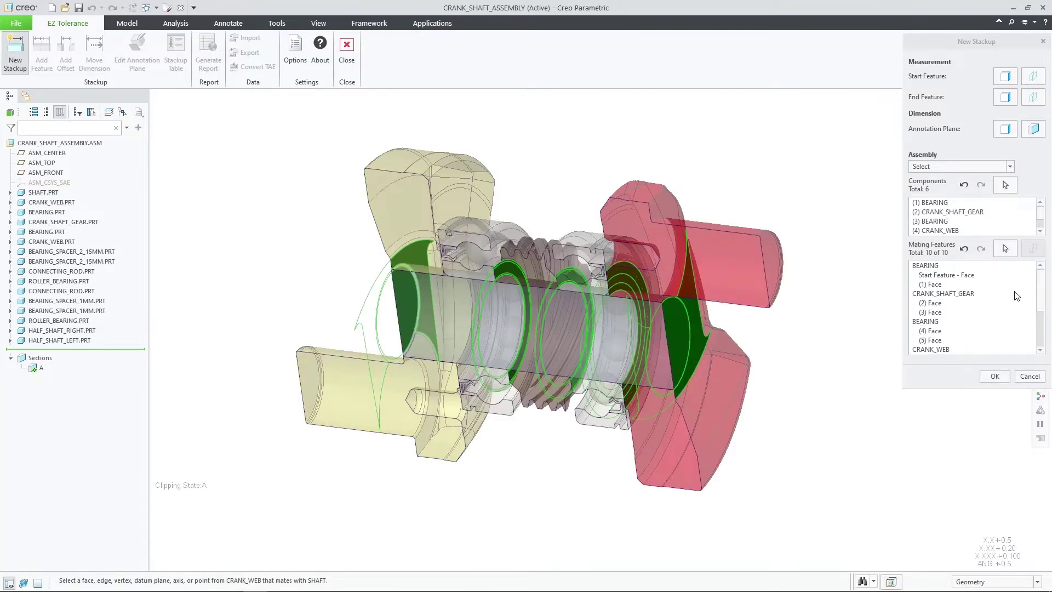
scroll(1038, 296, down, 3)
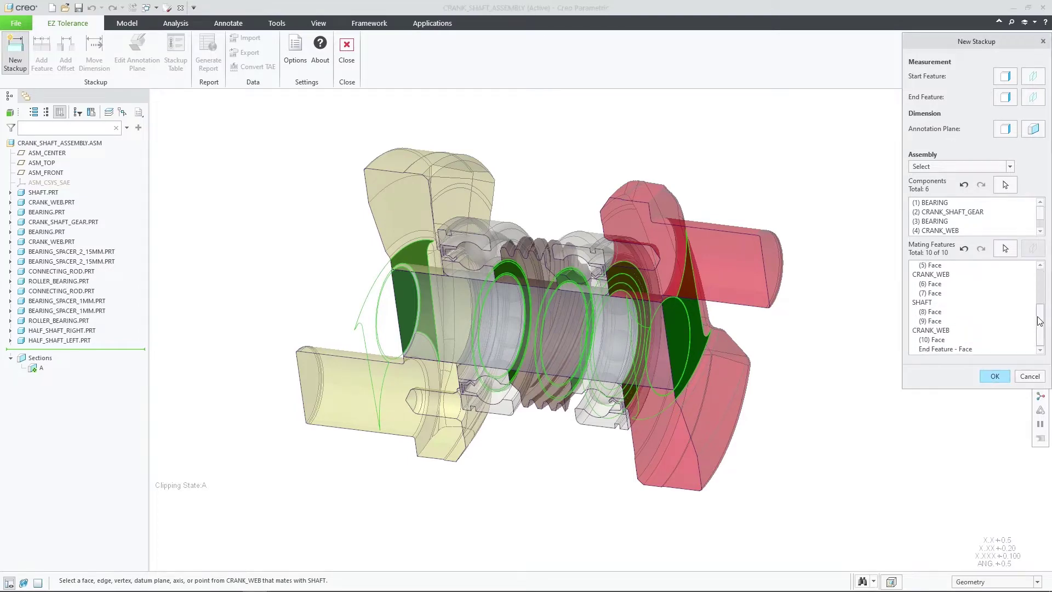
Step: Create the stackup, switch it to statistical Cpk analysis, and rename it BEARING-CRANKWEB-GAP
click(995, 376)
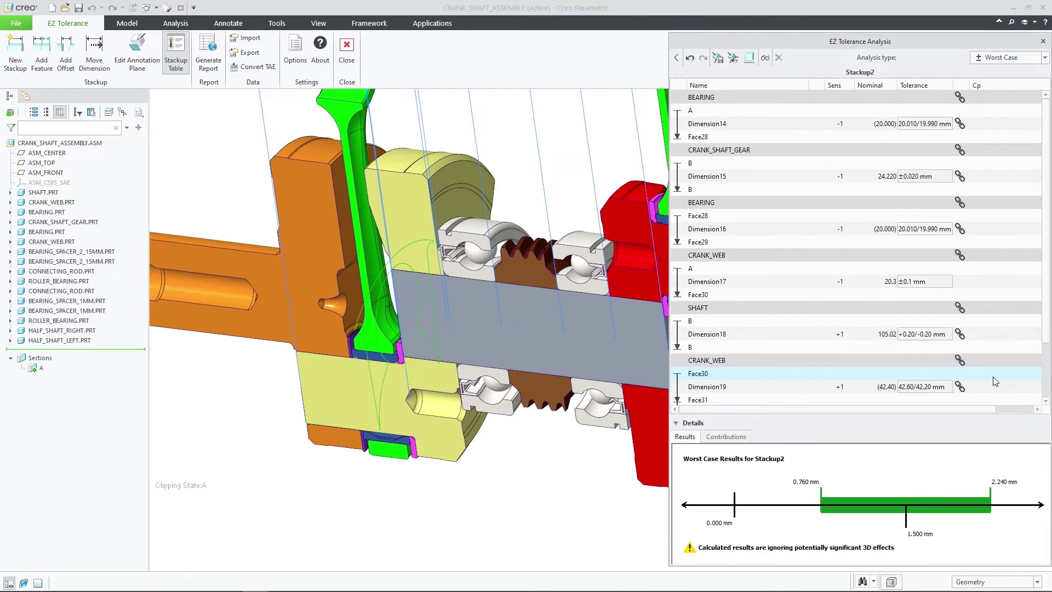
click(1001, 58)
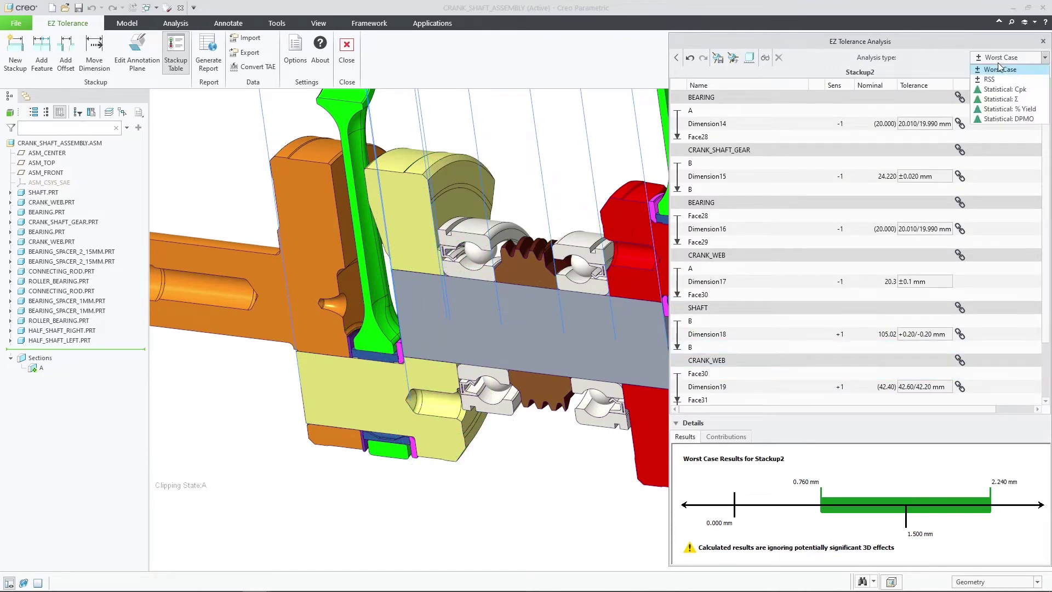
click(1004, 89)
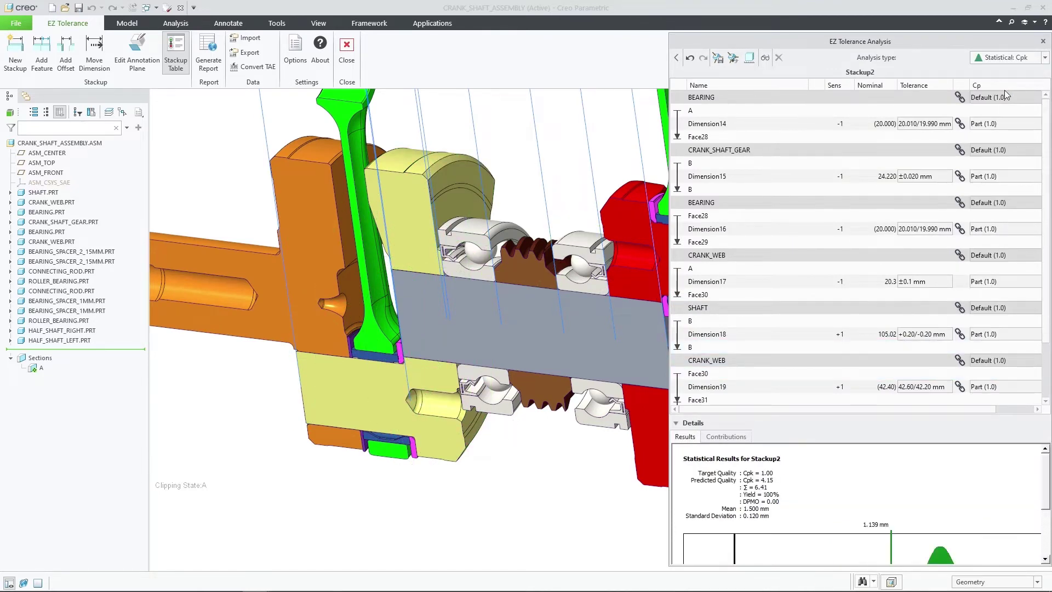
scroll(778, 378, down, 2)
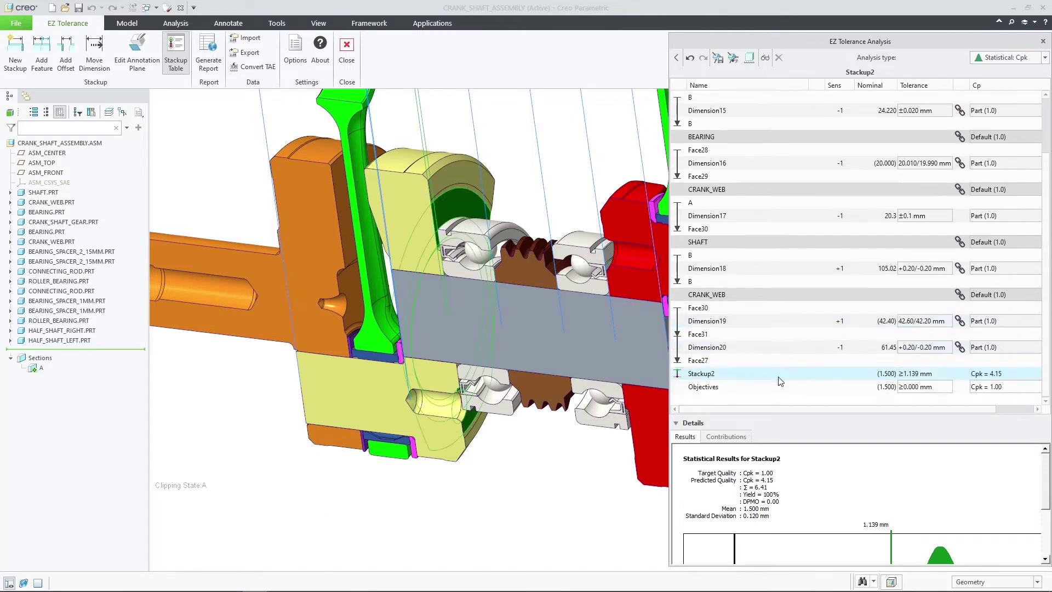
double_click(719, 379)
text(BEARING-CRANKWEB-GAP)
key(Return)
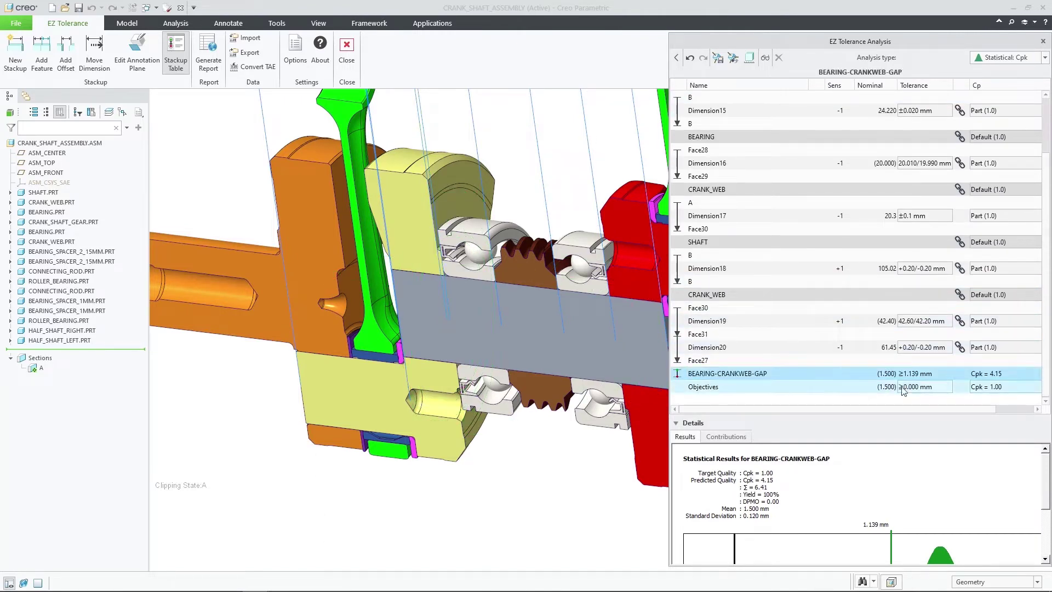
Step: Set the objective lower limit to 1.400 mm and target Cpk to 1.7, and enlarge the chart
click(911, 386)
text(1.)
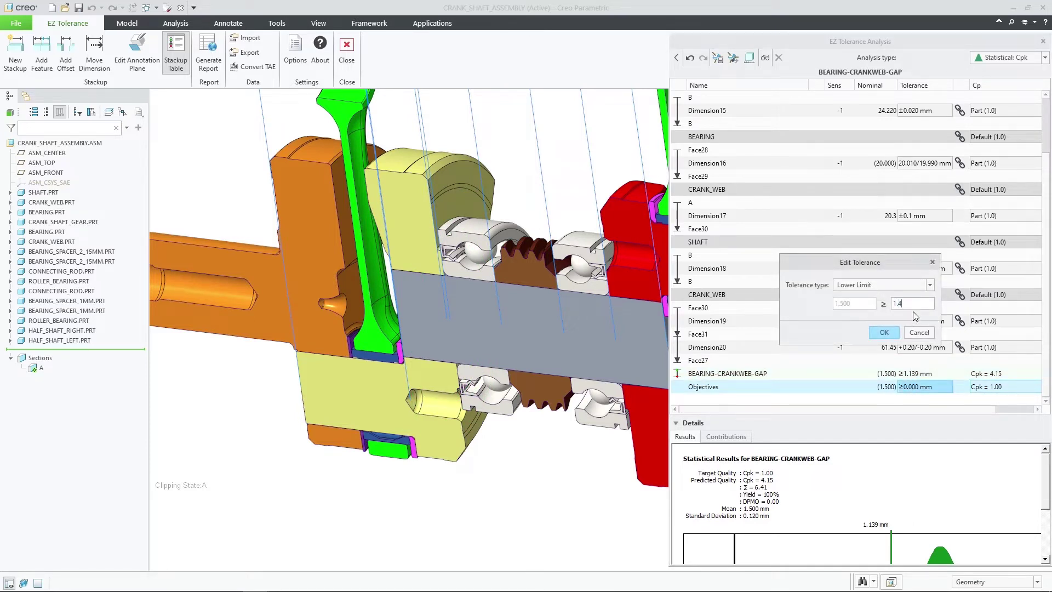
text(4)
key(Return)
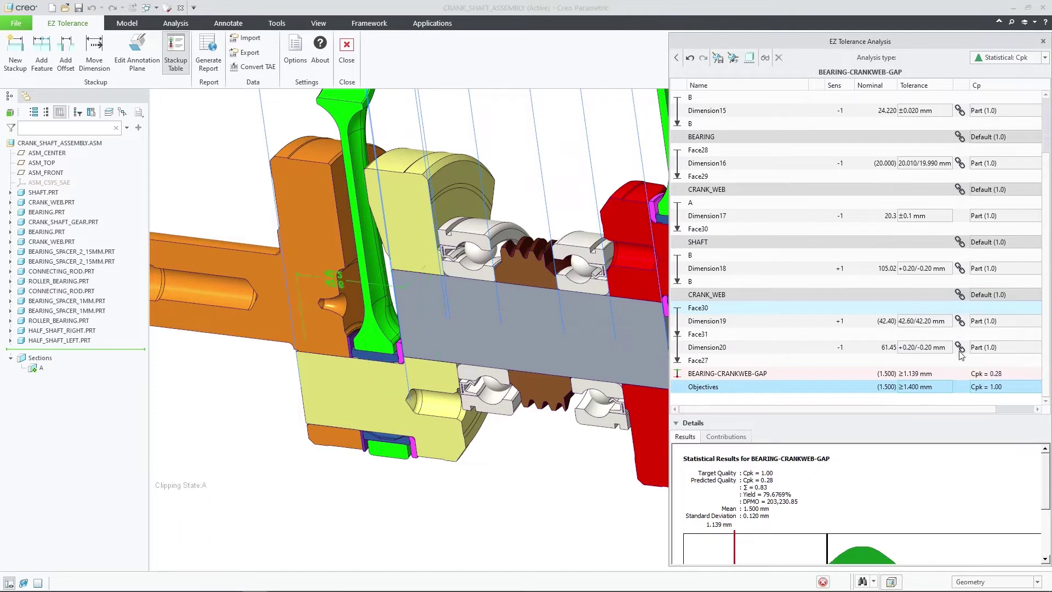
click(993, 390)
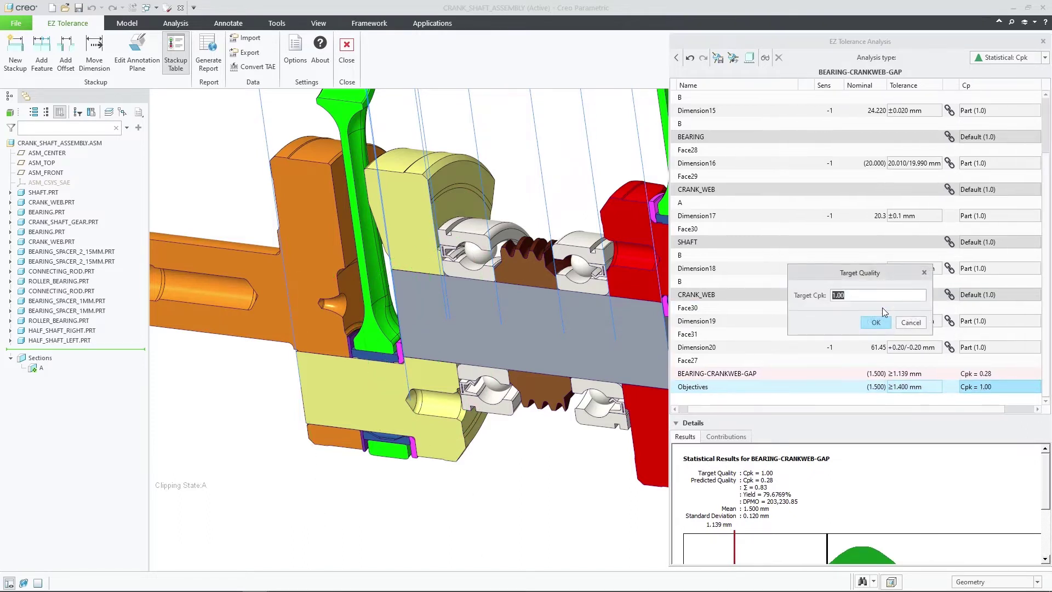
text(1.7)
key(Return)
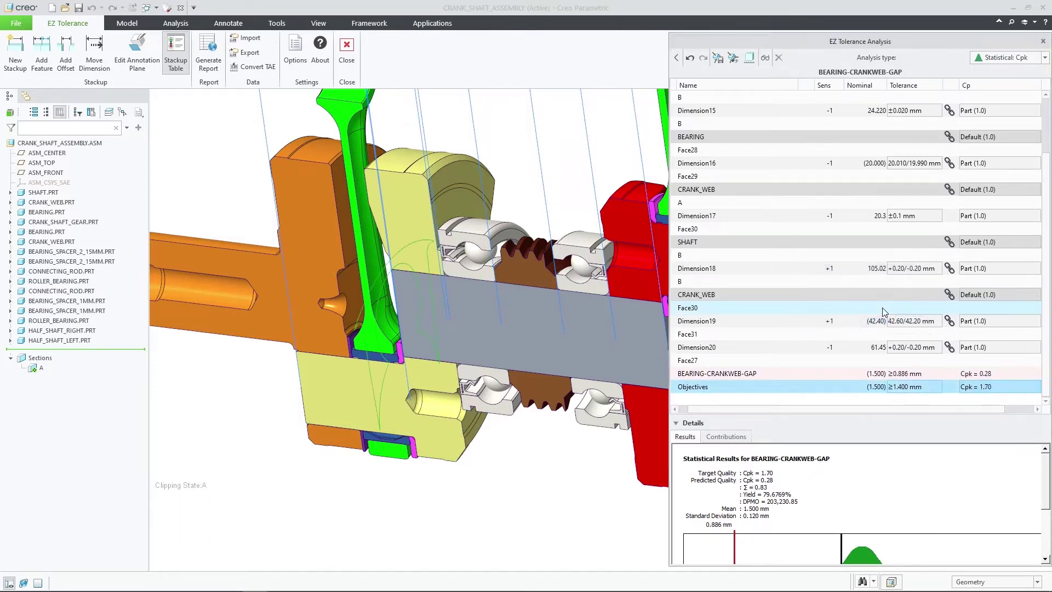
drag(860, 414, 860, 297)
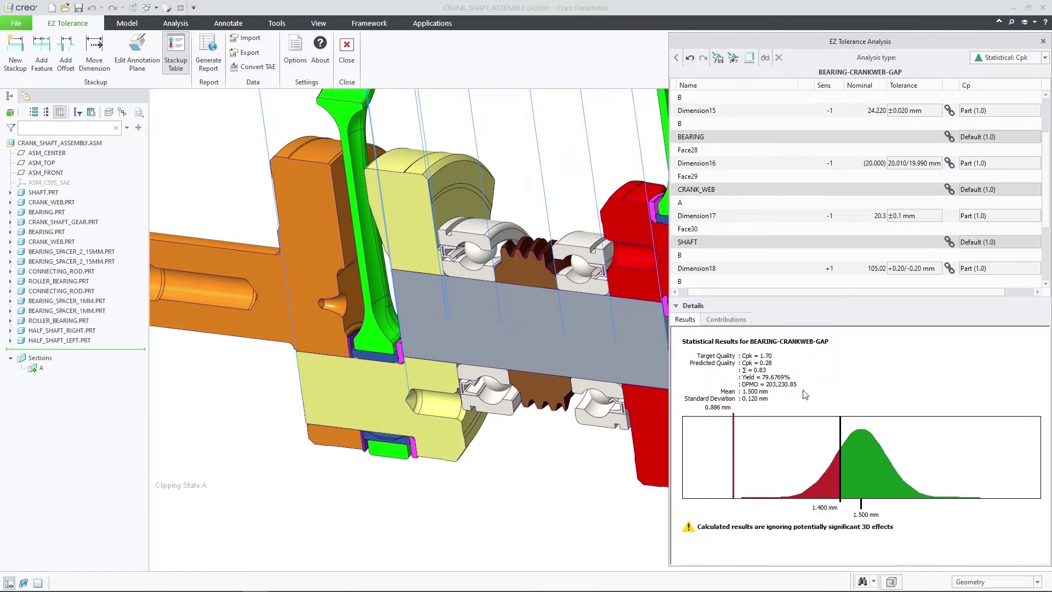
Step: Return to the stackup summary and expand CRANK-WEBS-GAP to see its worst-case chart
click(674, 58)
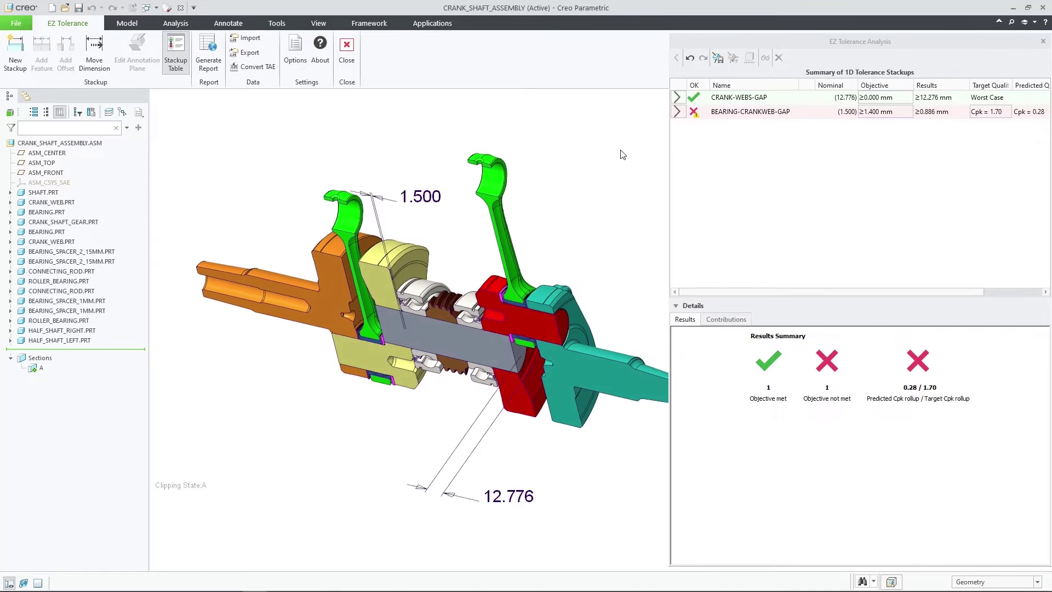
click(676, 100)
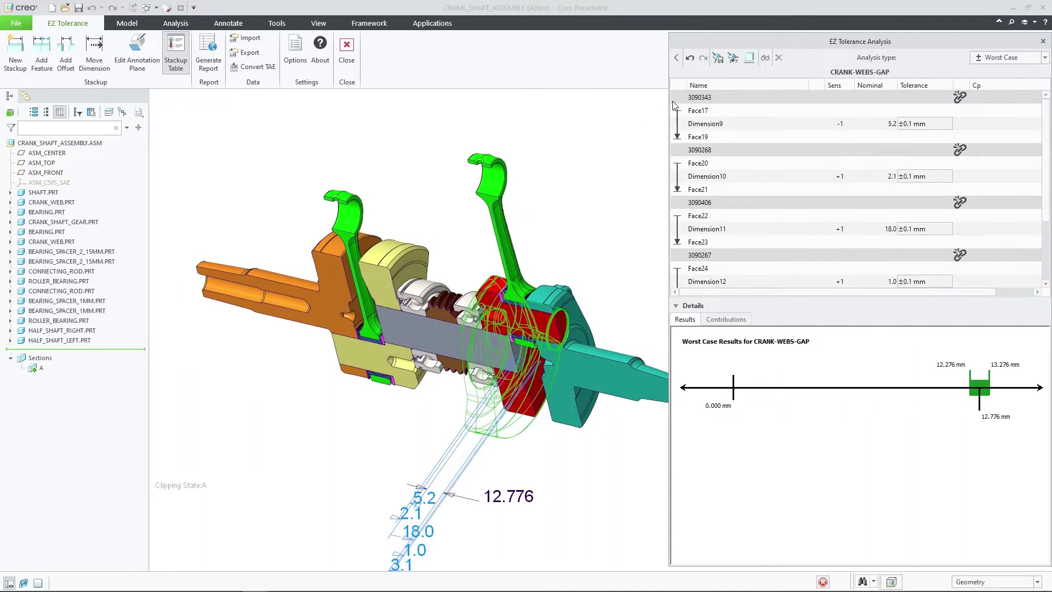
Step: Move CRANK-WEBS-GAP's 12.78 dimension onto a newly picked planar annotation reference
click(138, 65)
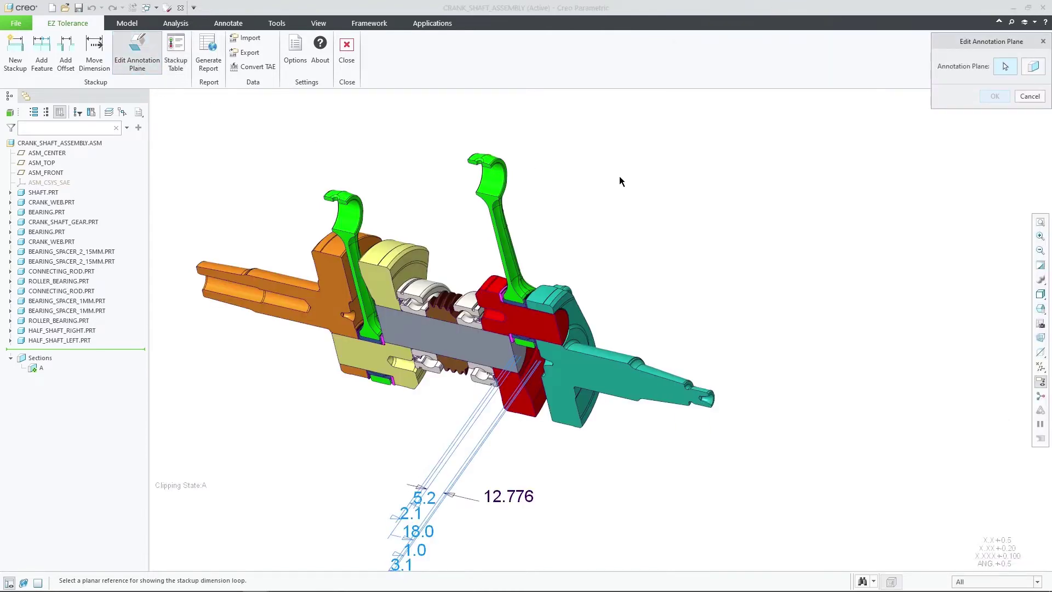
click(1035, 70)
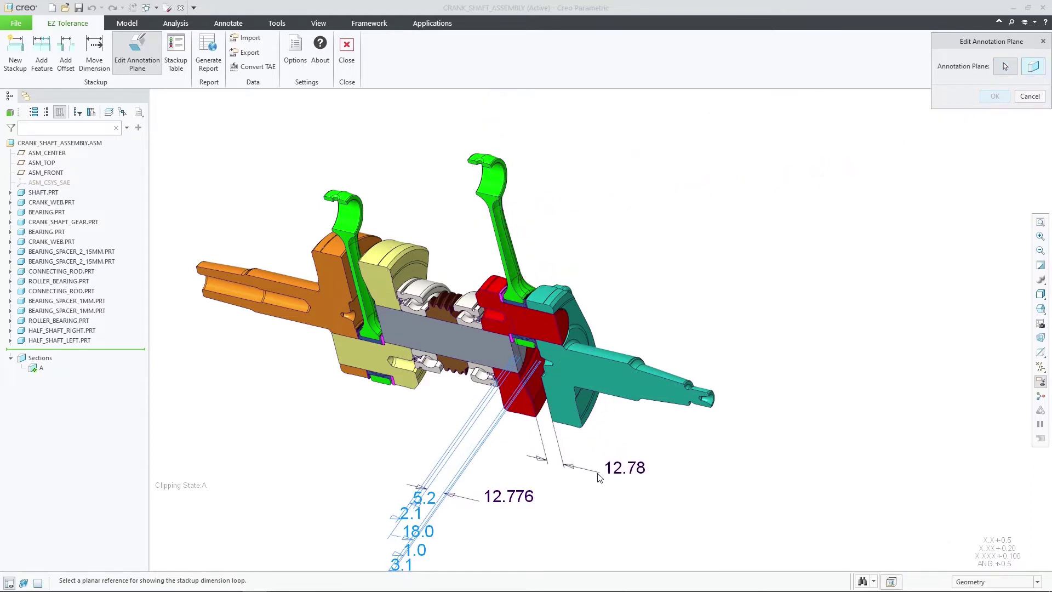
click(590, 471)
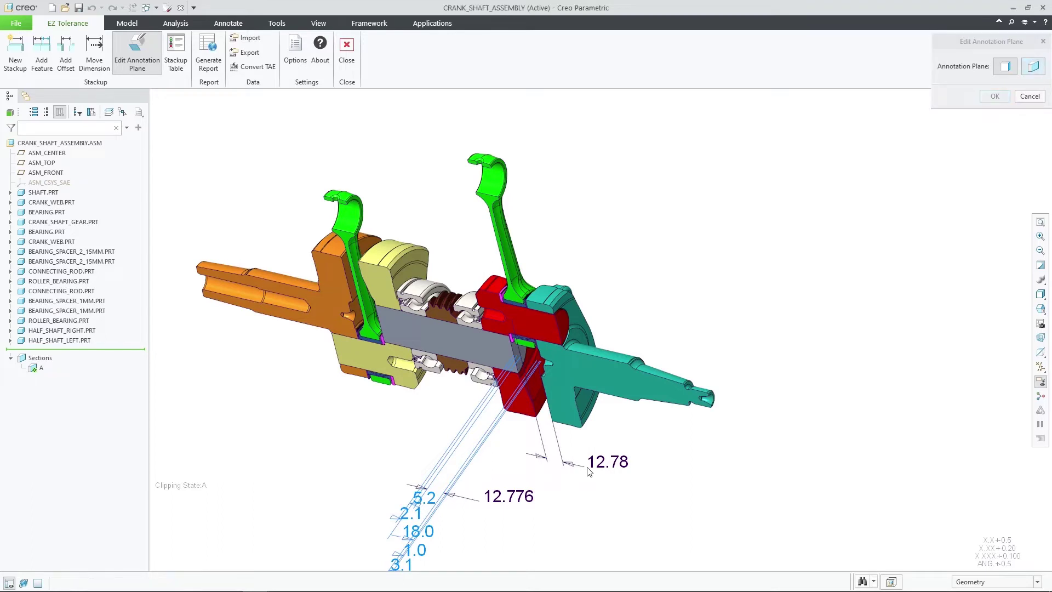
middle_click(658, 454)
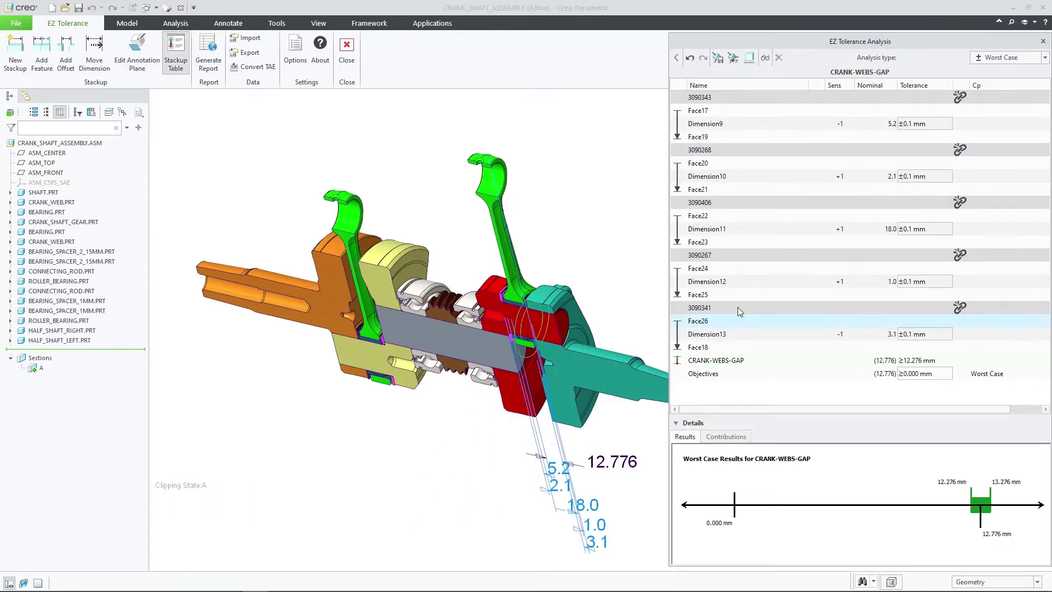
Step: Name the five groups CRANK_WEB, BEARING_SPACER_2_15MM, CONNECTING_ROD, BEARING_SPACER_1MM and HALF_SHAFT_RIGHT from their components
click(960, 99)
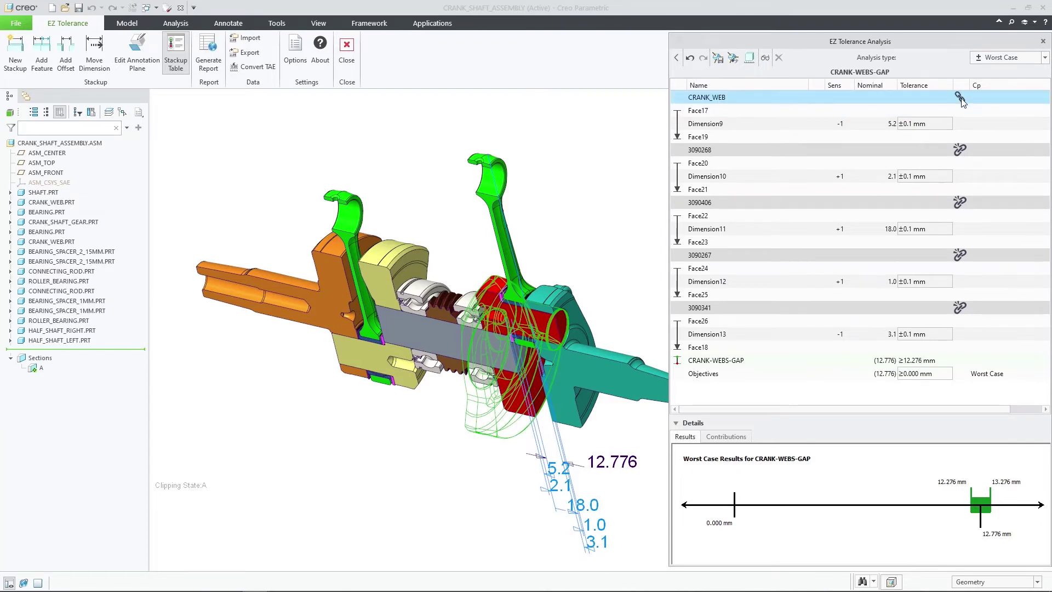
click(961, 149)
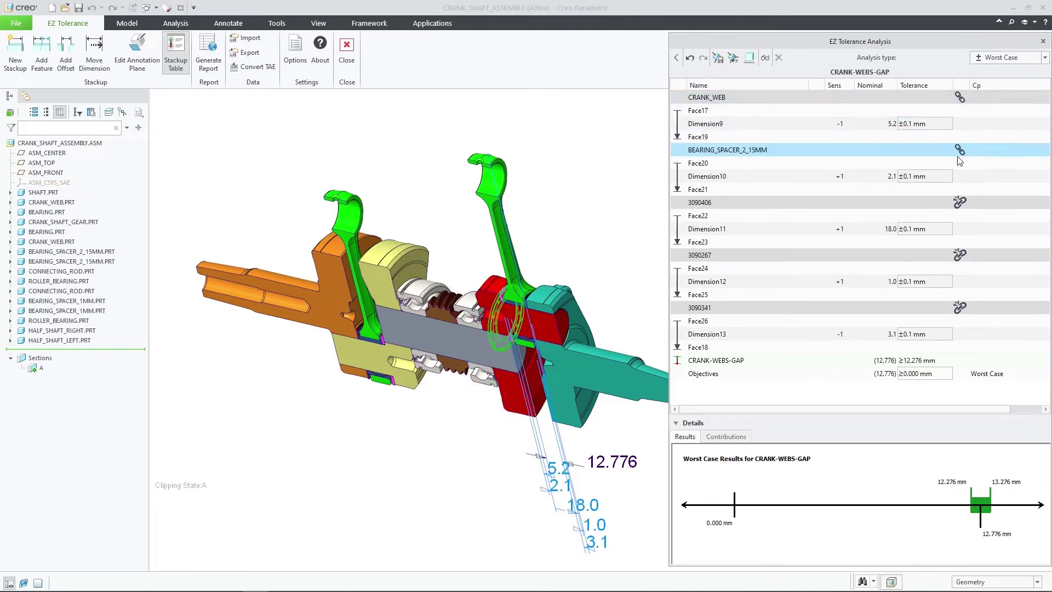
click(960, 202)
click(960, 255)
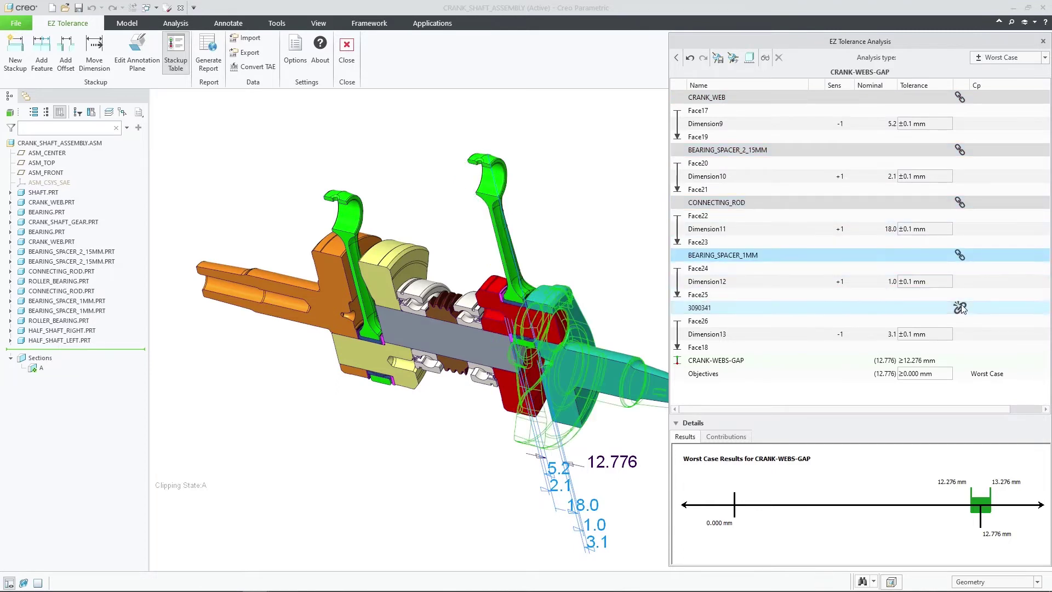
click(960, 307)
Step: Edit and commit the HALF_SHAFT_RIGHT group name
double_click(770, 311)
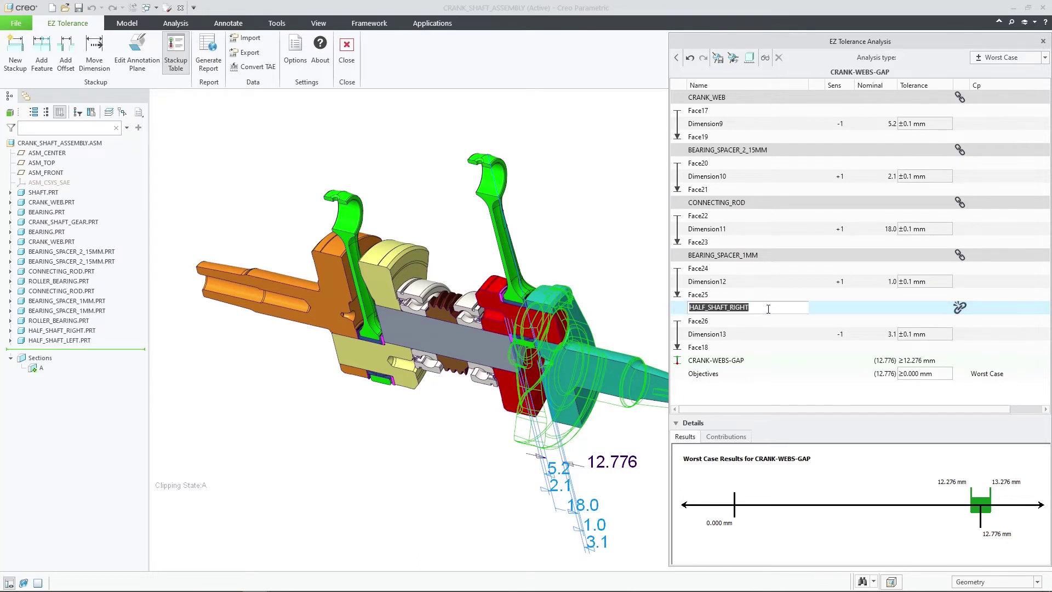
click(769, 309)
key(Return)
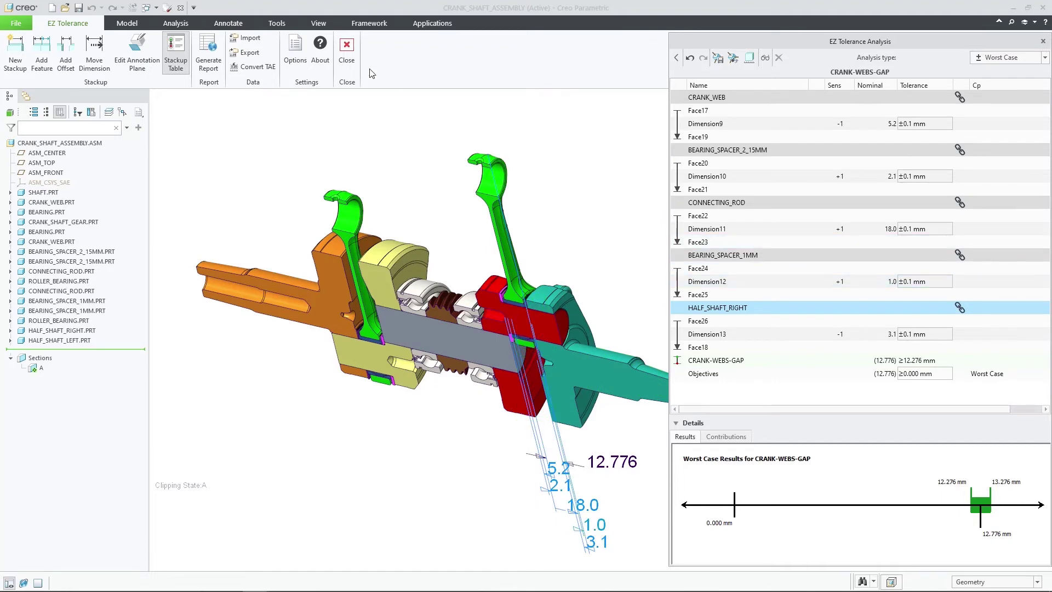
click(347, 59)
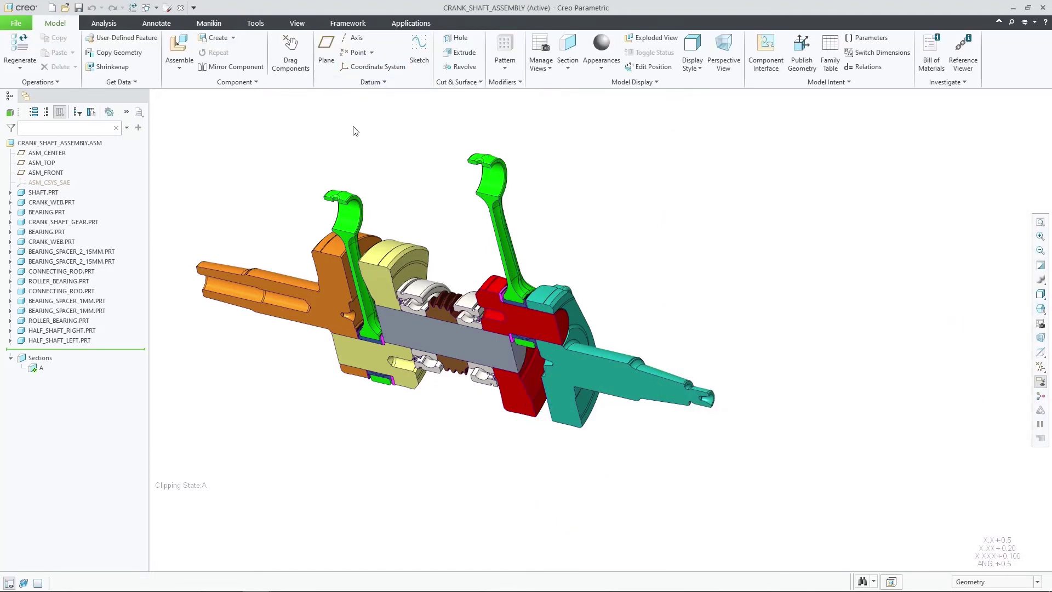
click(341, 247)
click(355, 185)
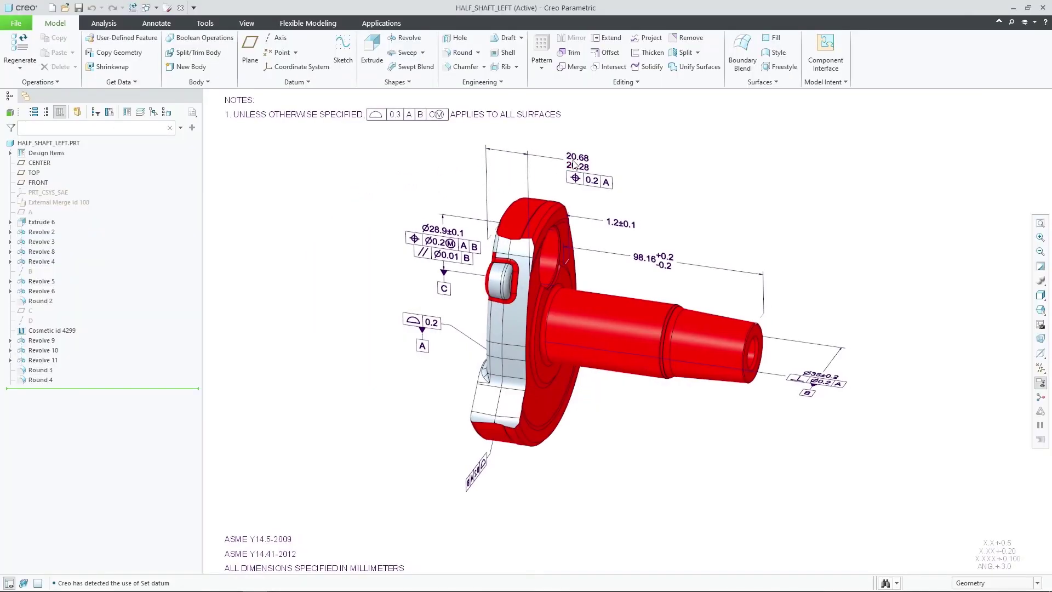
click(578, 164)
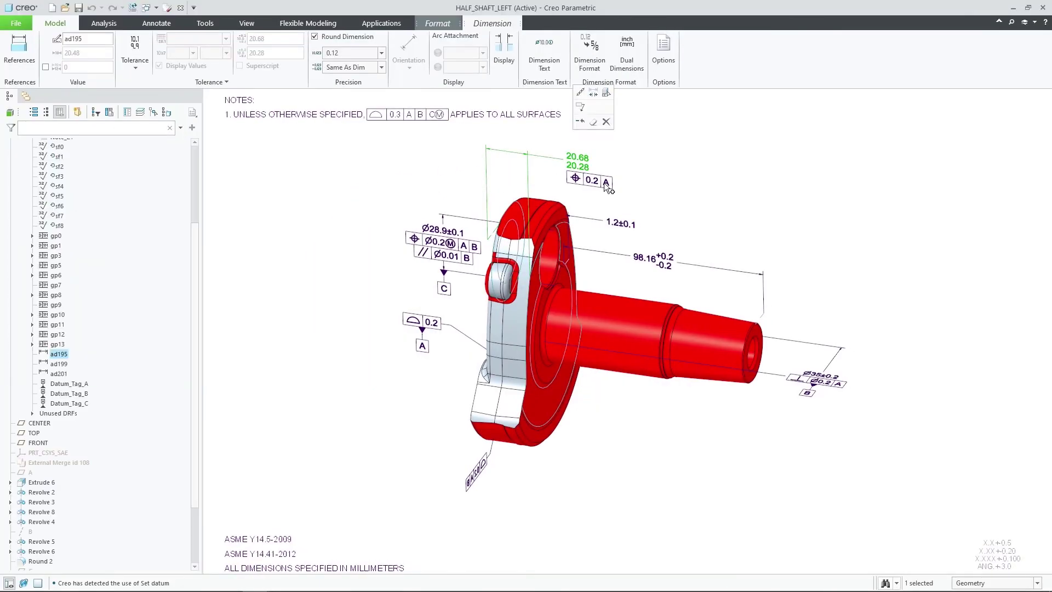
ctrl+click(627, 228)
ctrl+click(656, 260)
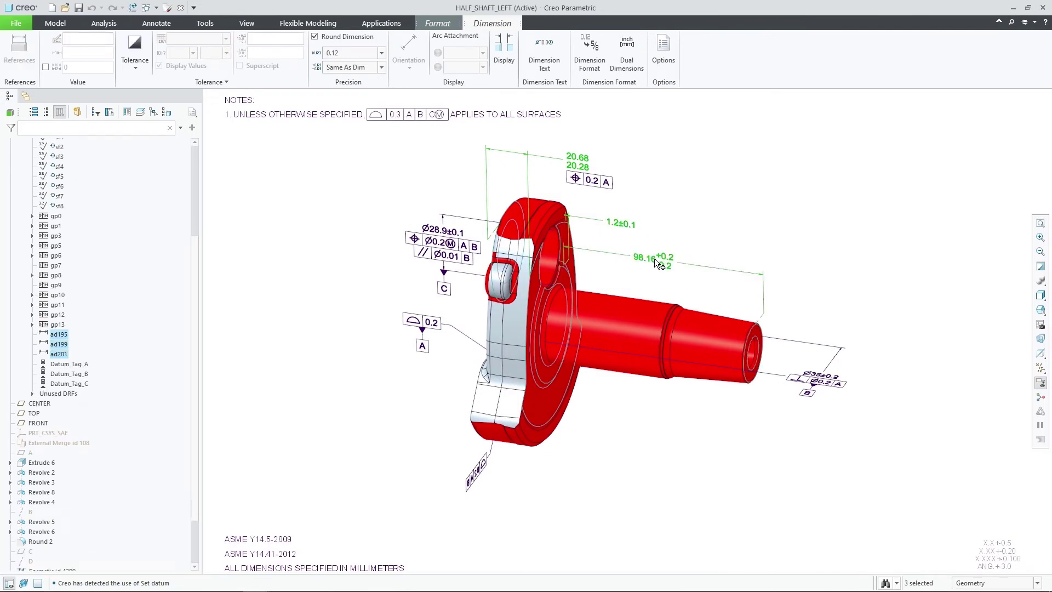
click(735, 231)
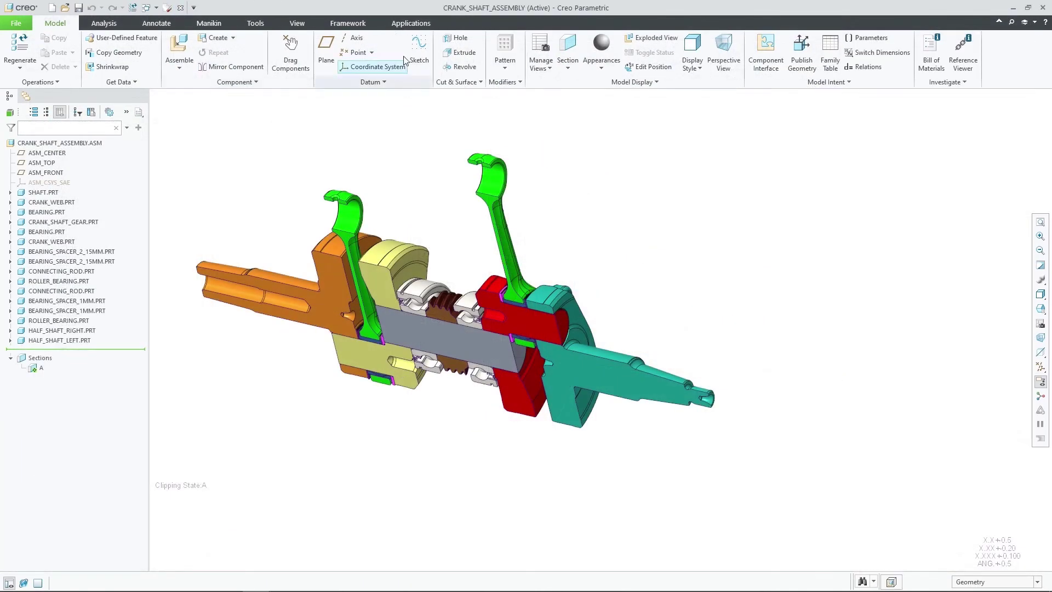
Step: Open EZ Tolerance Analysis and define a stackup from the left to the right shaft end
click(412, 23)
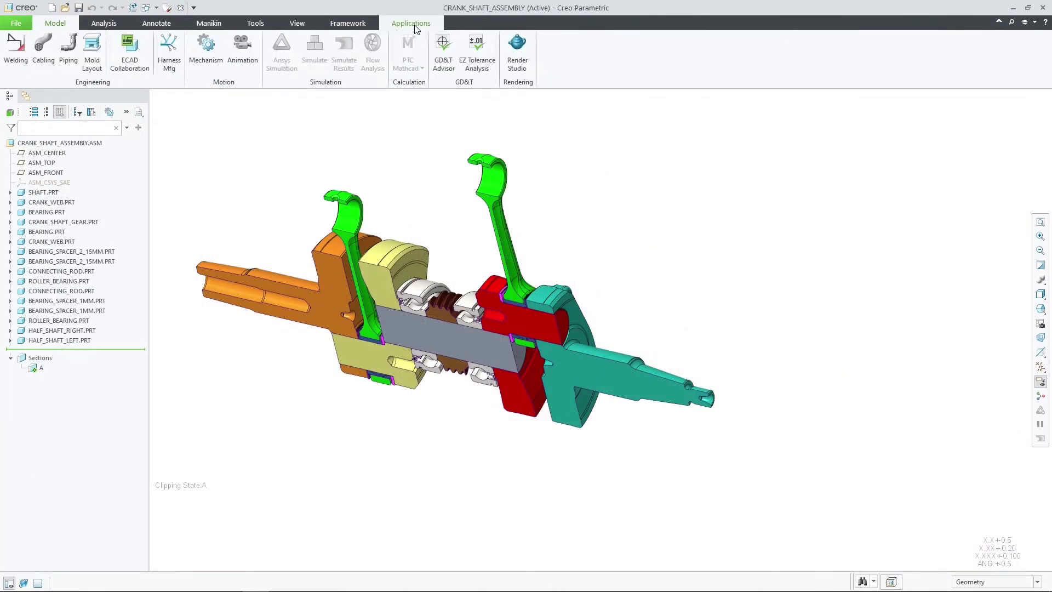
click(477, 64)
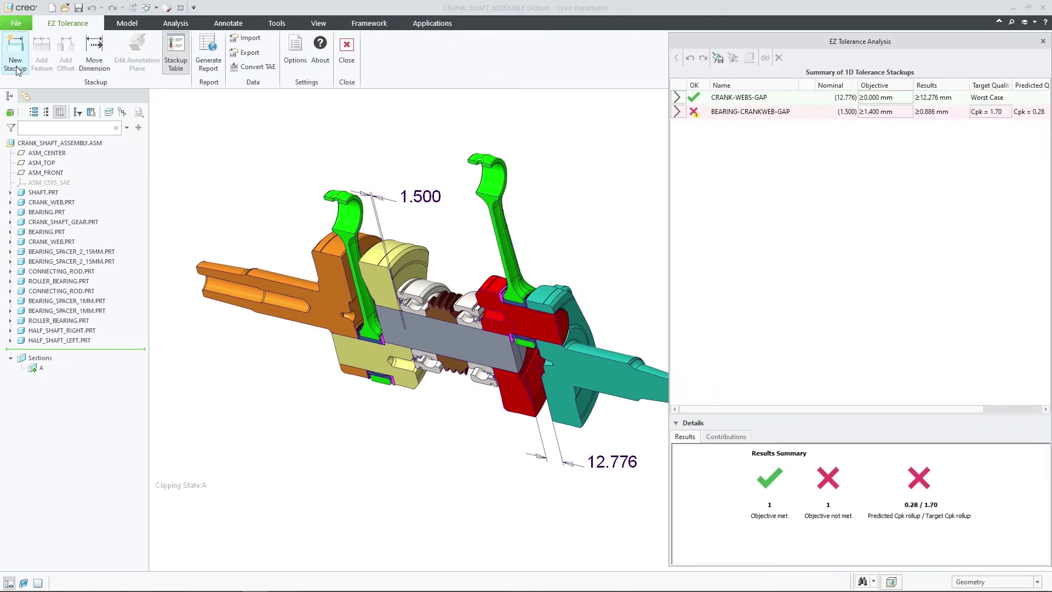
click(16, 67)
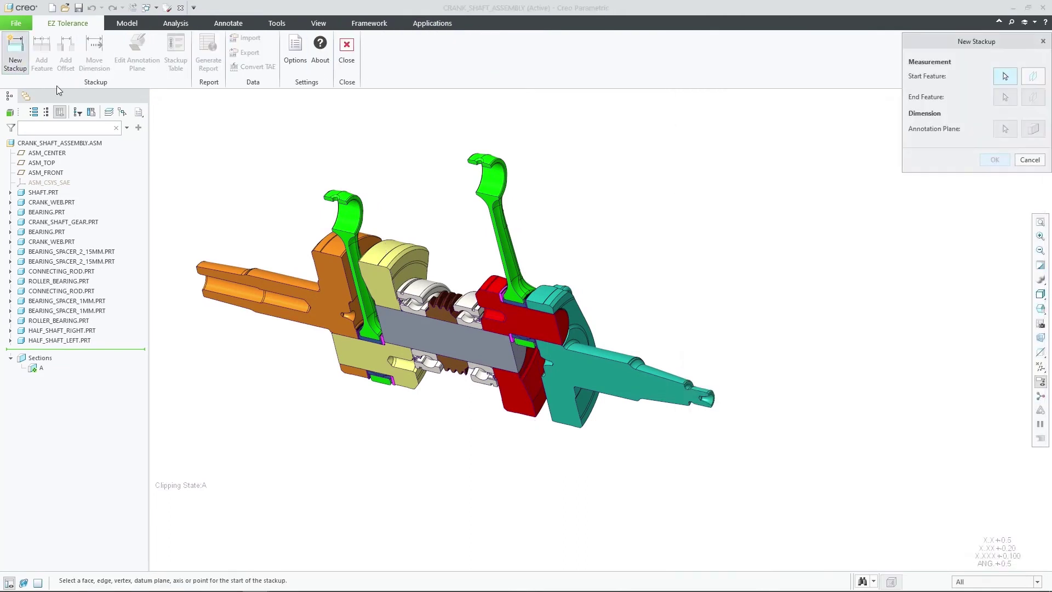
click(202, 276)
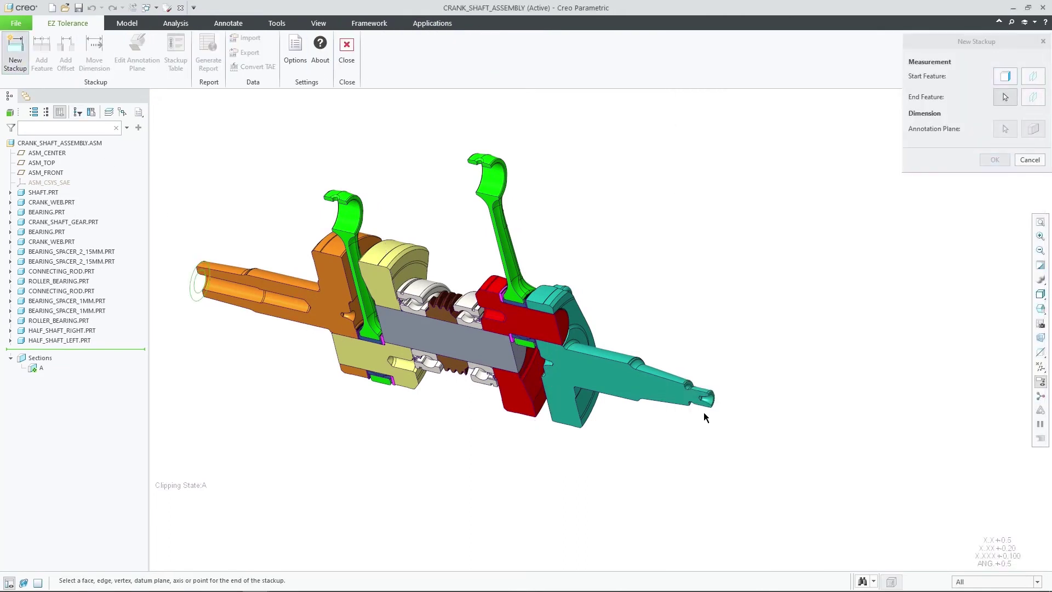
scroll(712, 399, up, 2)
scroll(712, 398, up, 2)
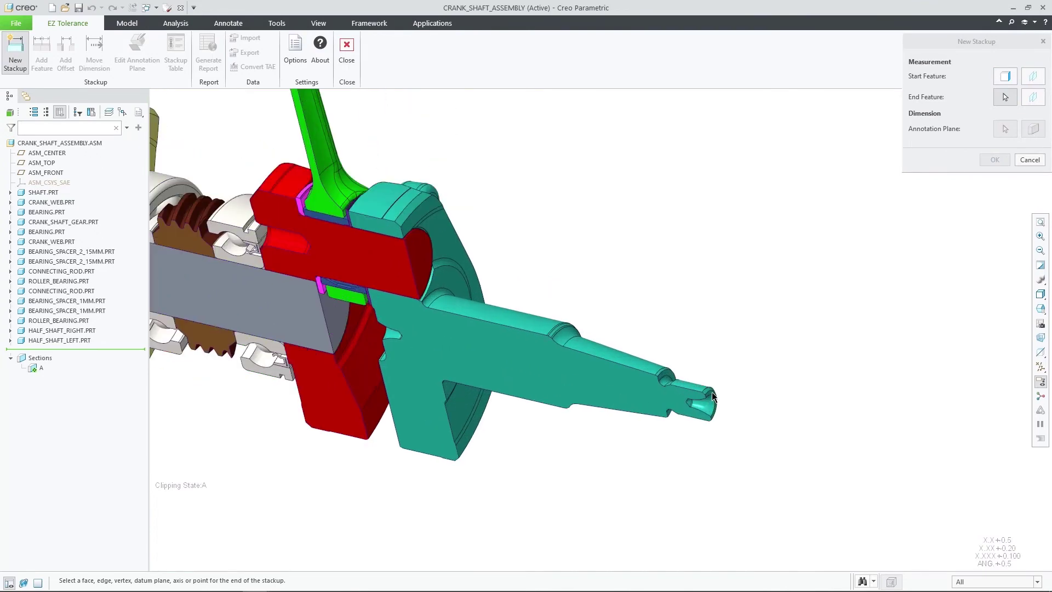
click(711, 392)
scroll(687, 366, down, 2)
scroll(689, 363, down, 1)
click(1033, 129)
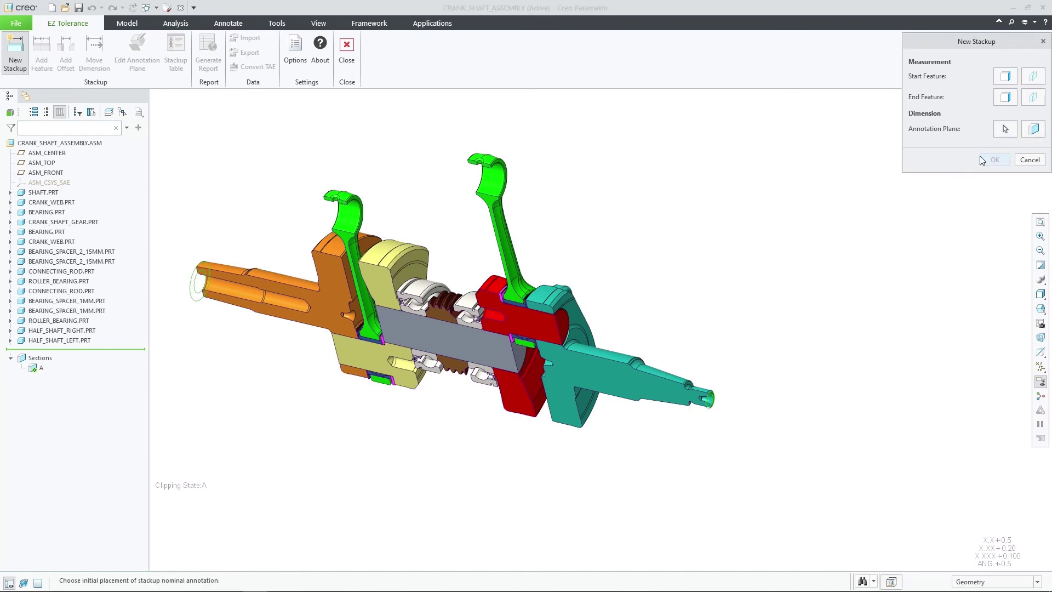
click(438, 474)
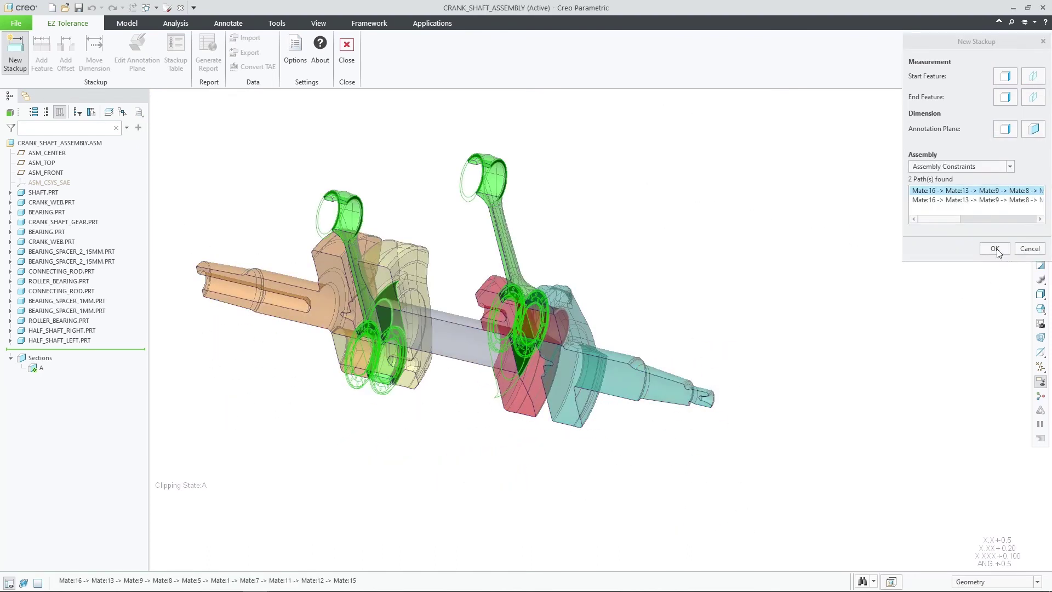
Step: Confirm the new stackup, creating Stackup3 with a 400.192 mm worst-case nominal
click(996, 248)
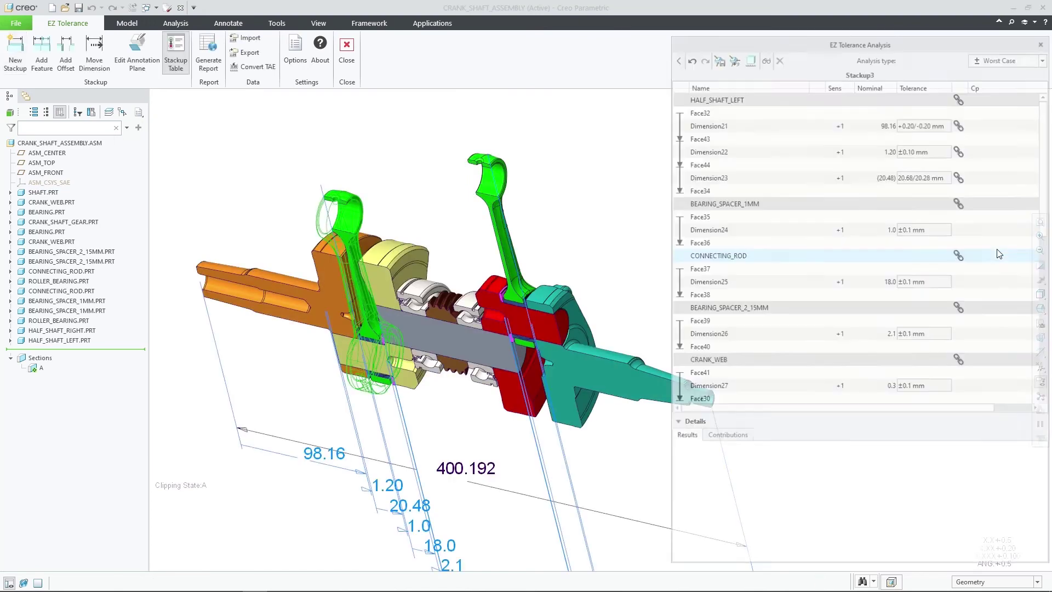